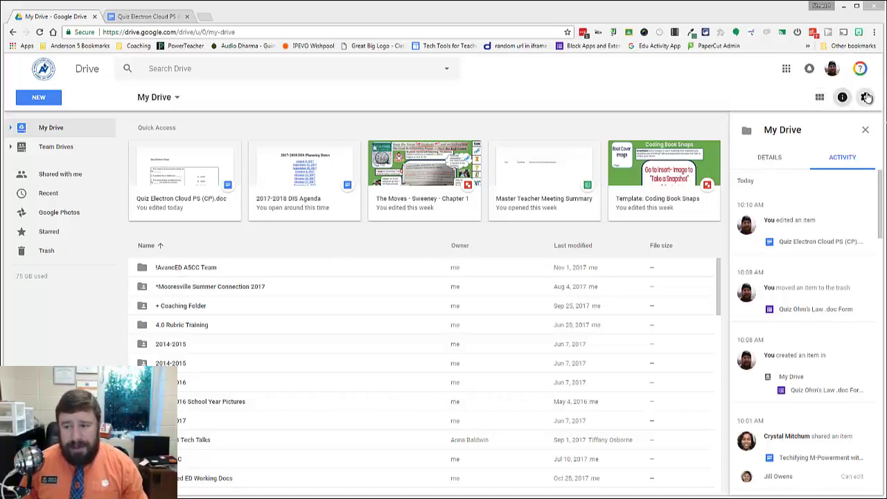
Turn on the Drive setting that converts uploaded files to Google Docs editor format, and save the settings
click(865, 98)
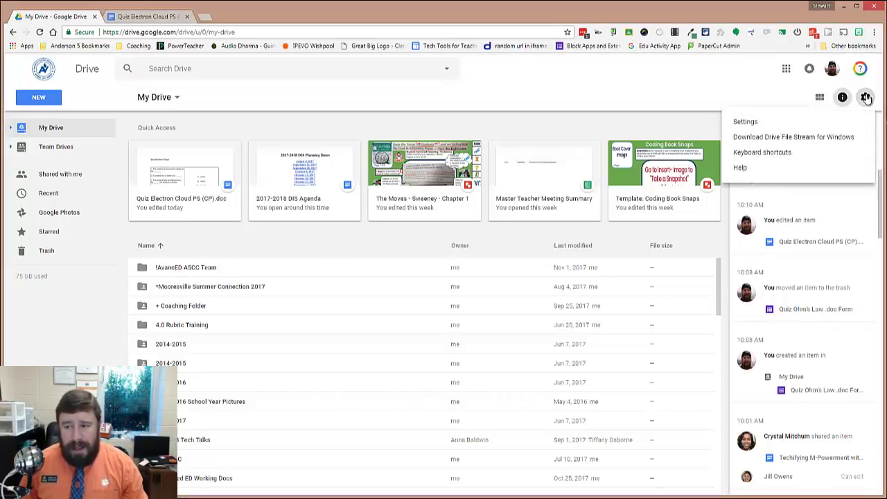
click(745, 122)
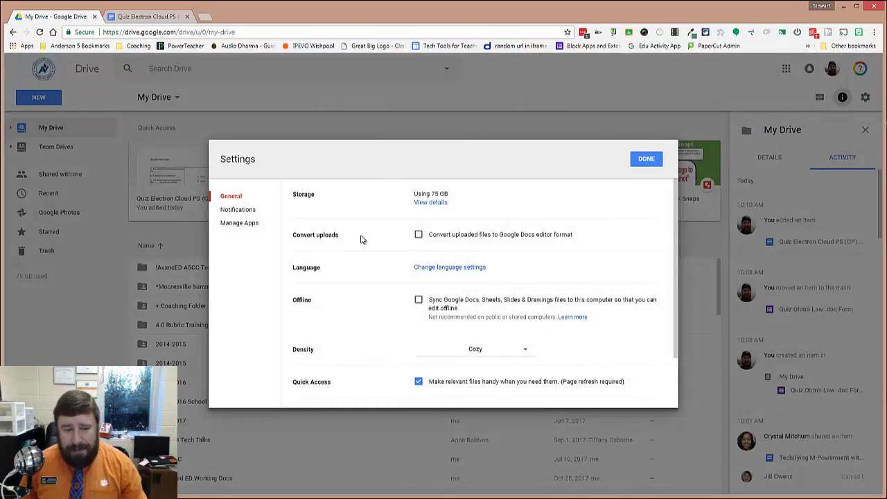
click(419, 235)
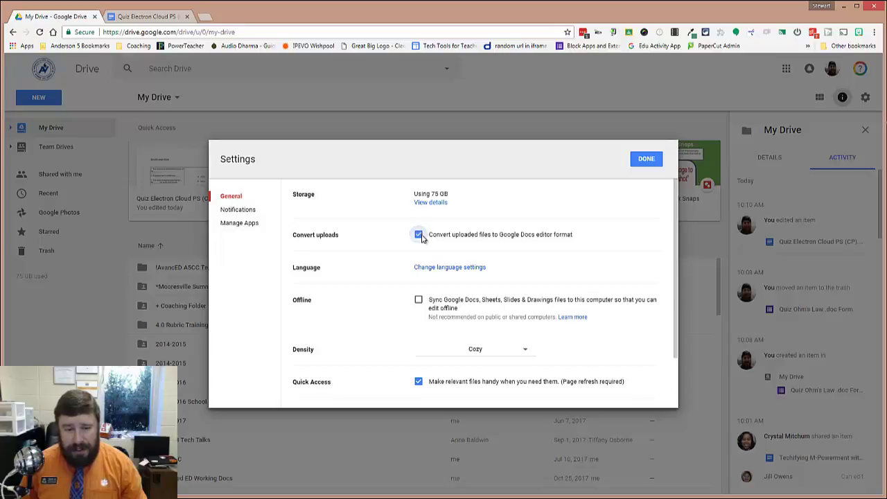
click(645, 160)
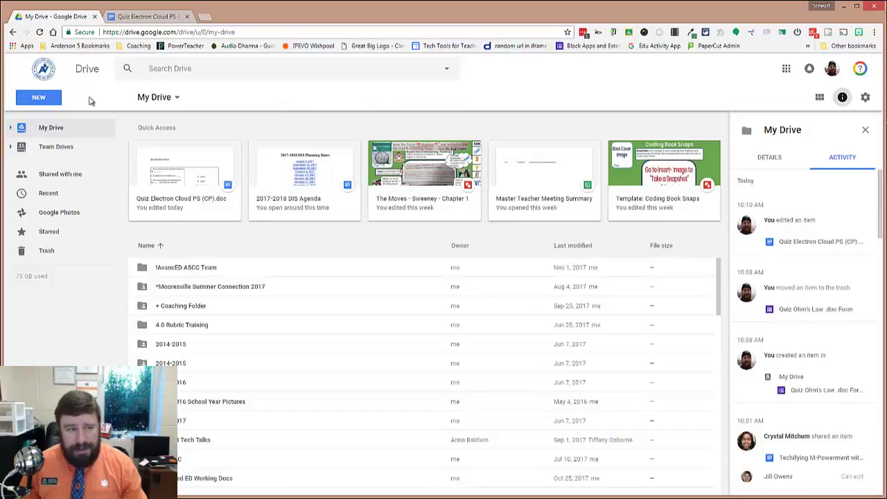
click(43, 101)
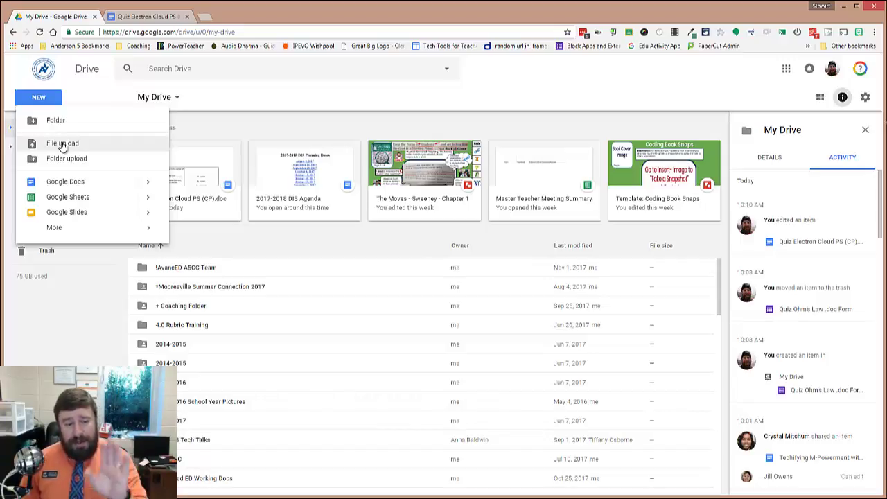
click(257, 246)
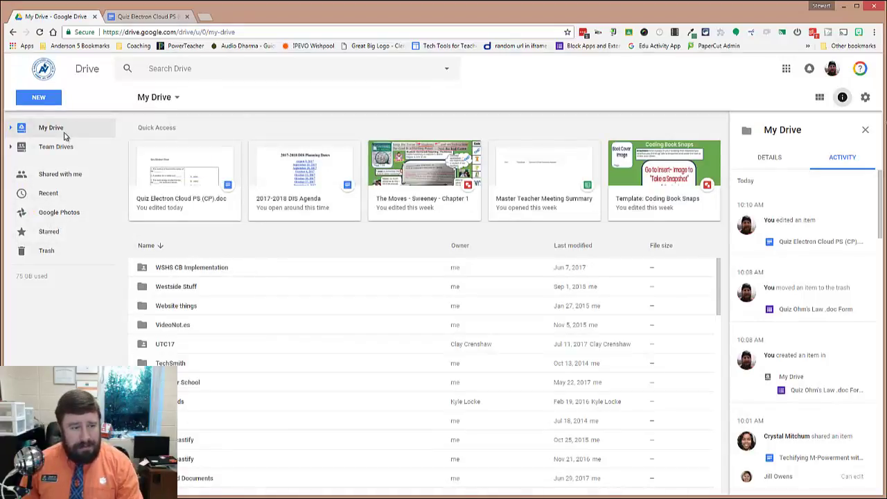
click(204, 252)
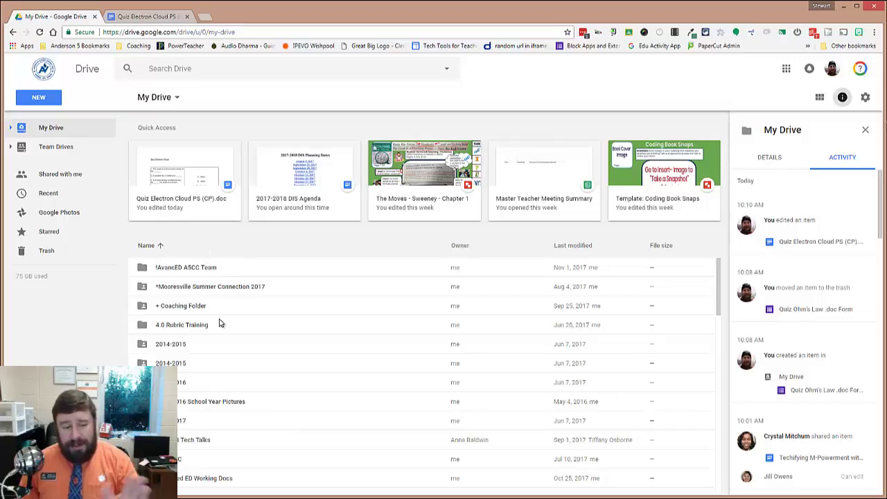
Open the Audio Files folder in My Drive and display the options for creating or uploading items there
scroll(221, 317, down, 15)
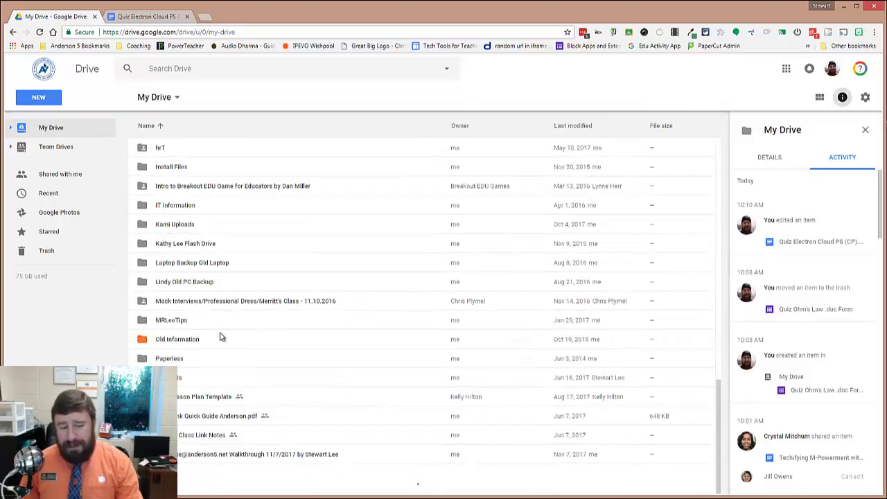
scroll(220, 315, up, 8)
scroll(220, 314, up, 5)
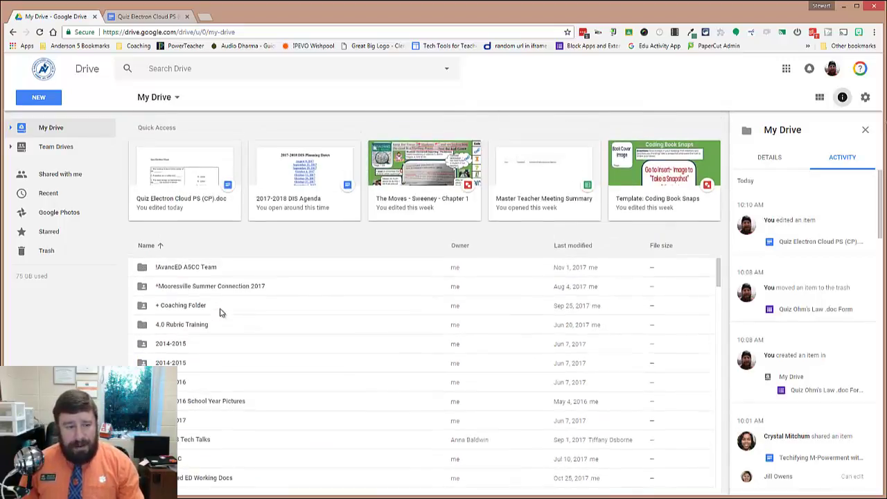
scroll(218, 307, down, 4)
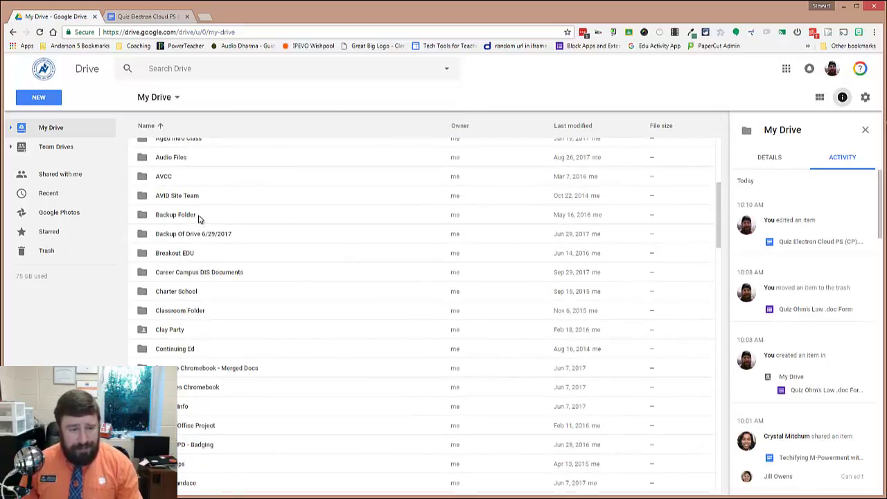
click(205, 180)
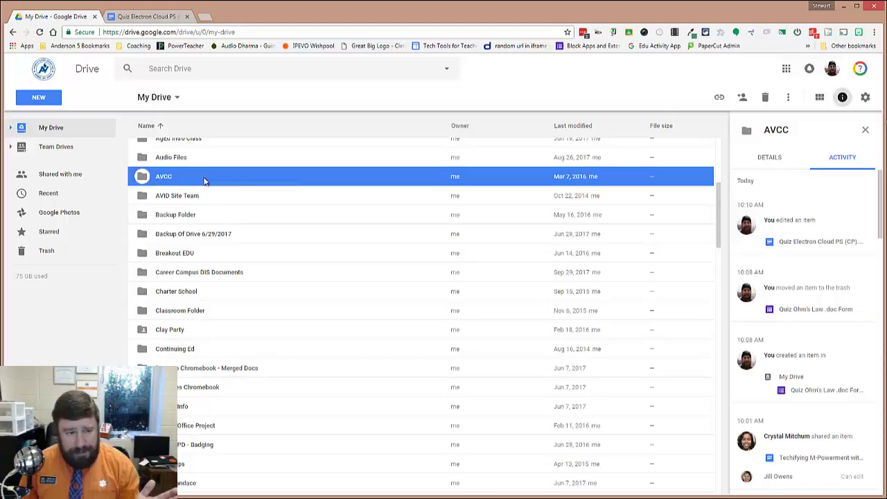
click(206, 158)
double_click(226, 158)
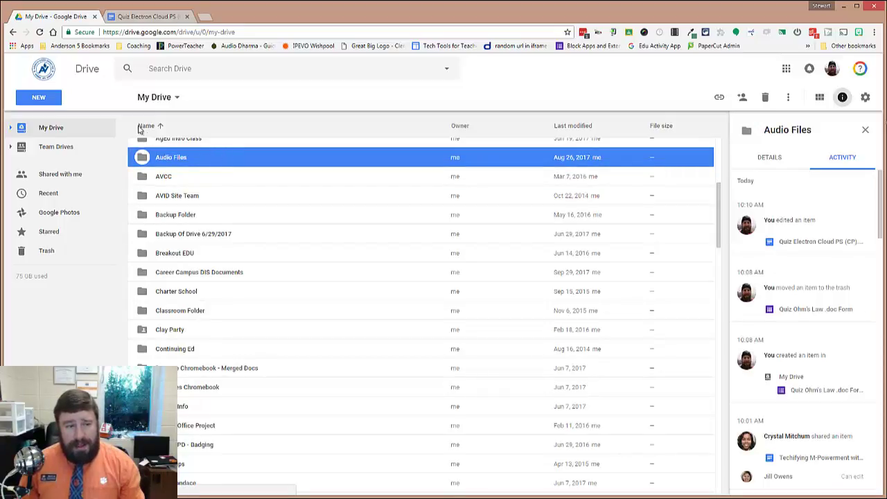
click(51, 103)
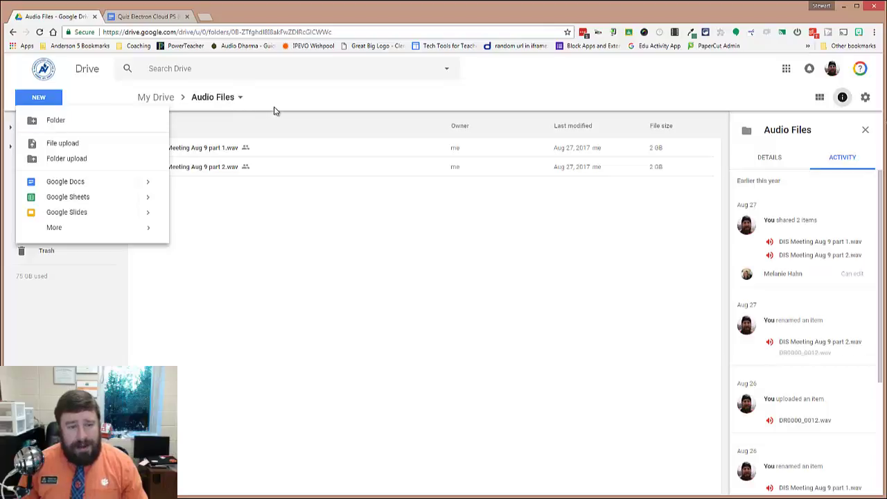
Switch to the open Quiz Electron Cloud PS (CP).doc document and highlight the .doc extension in its title, keeping the name
click(163, 21)
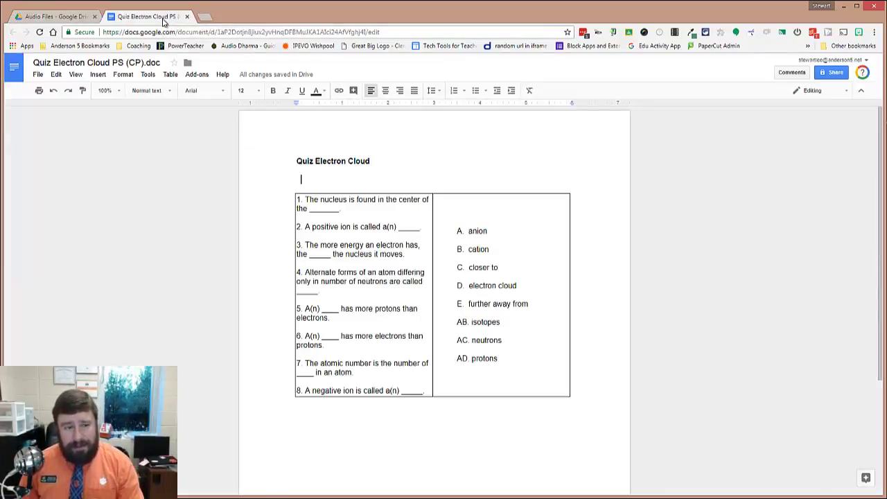
click(146, 63)
drag(146, 63, 162, 62)
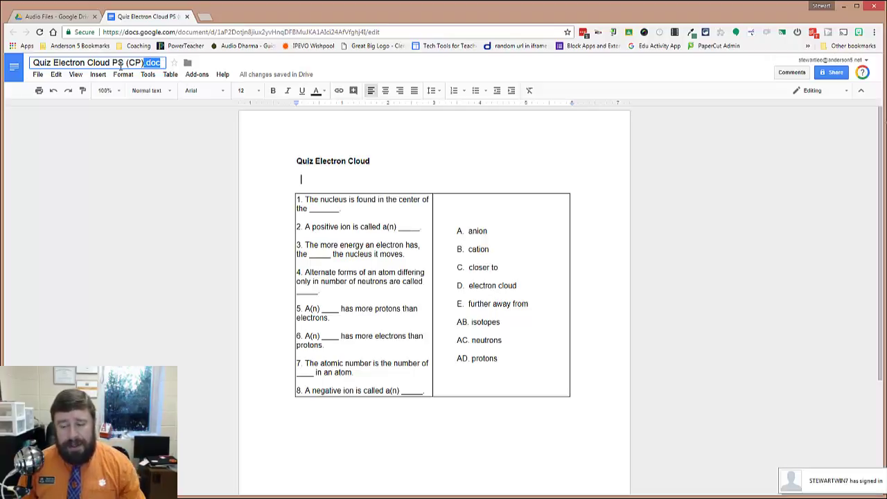
key(Return)
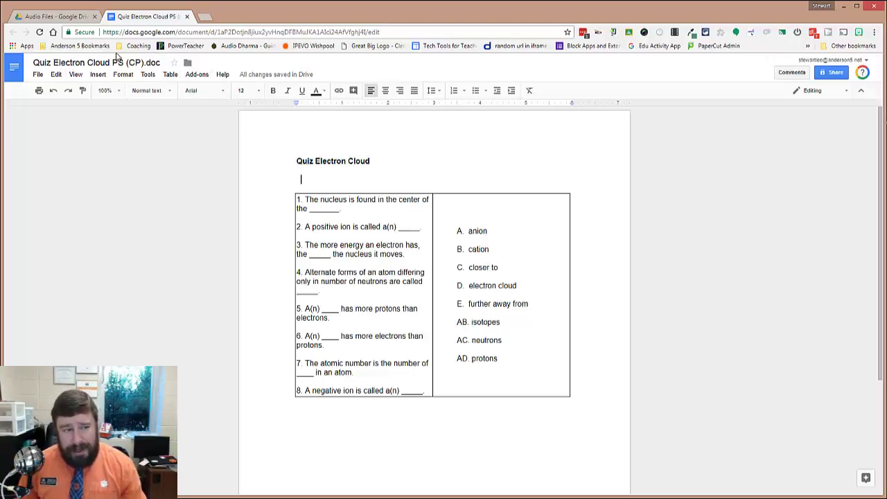
Search the document add-ons store for "doc to forms"
click(203, 78)
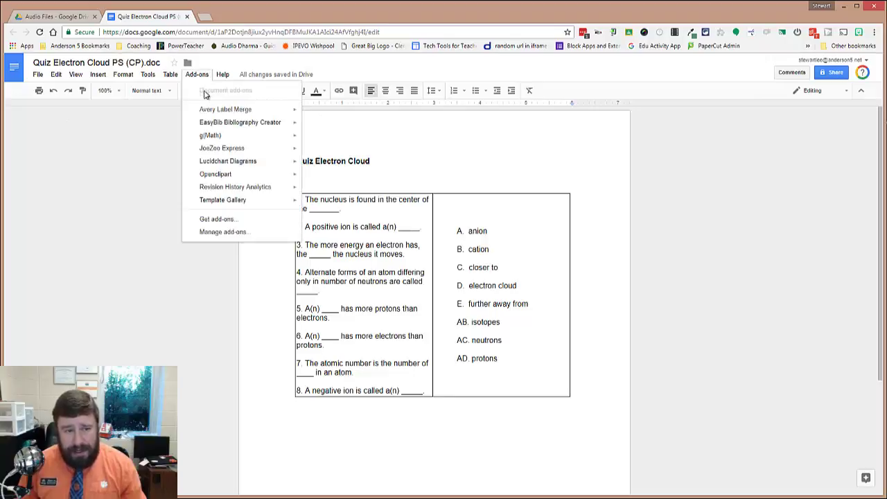
click(221, 222)
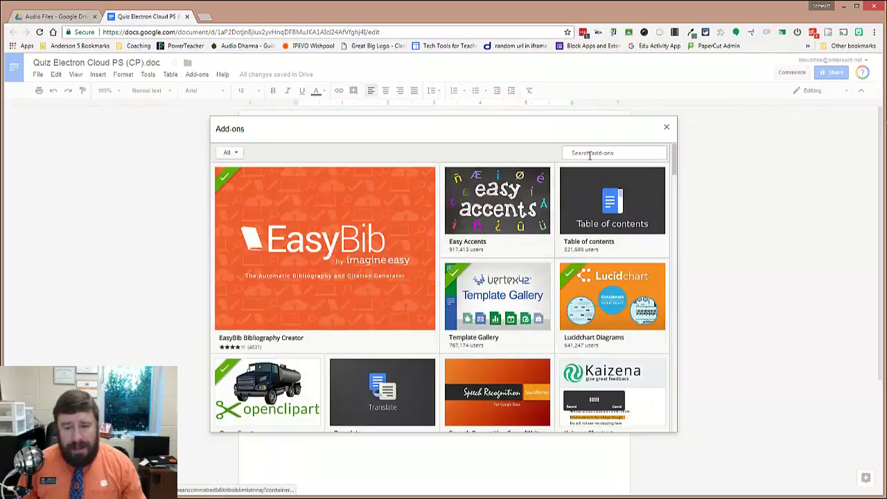
text(d)
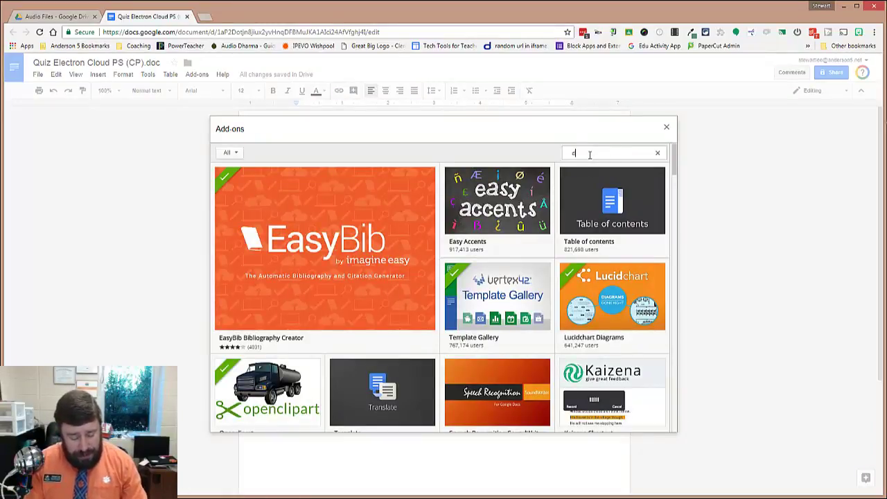
text(oc to forms)
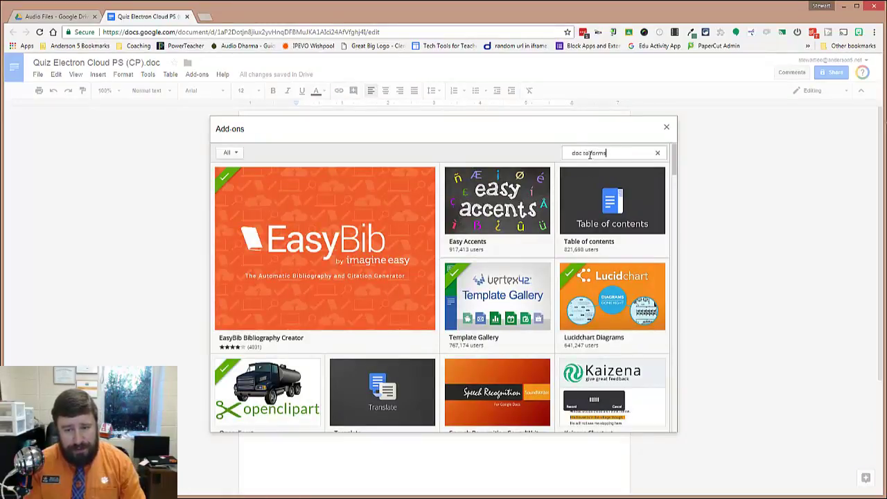
key(Return)
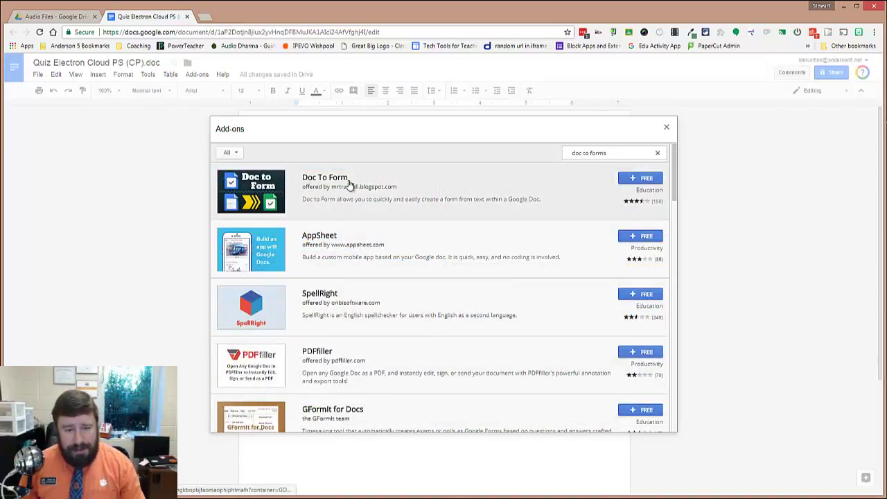
Install the free Doc To Form add-on, choosing the Google account and allowing the requested permissions
click(642, 179)
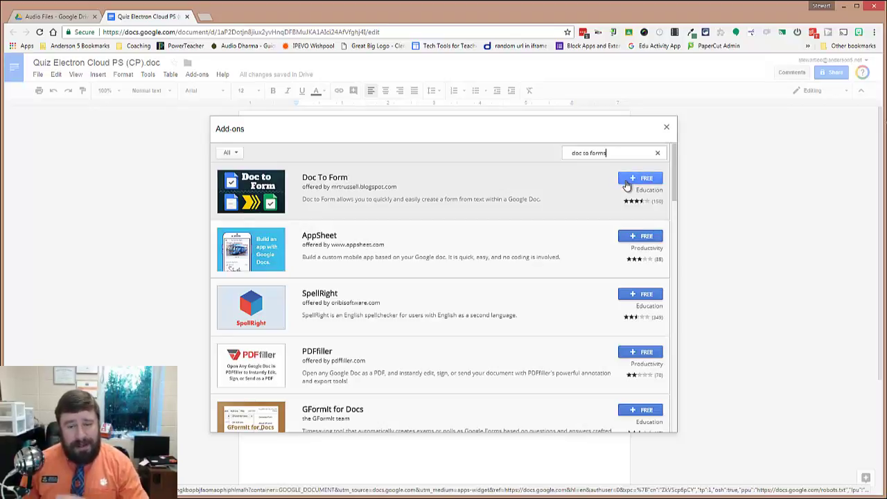
click(626, 184)
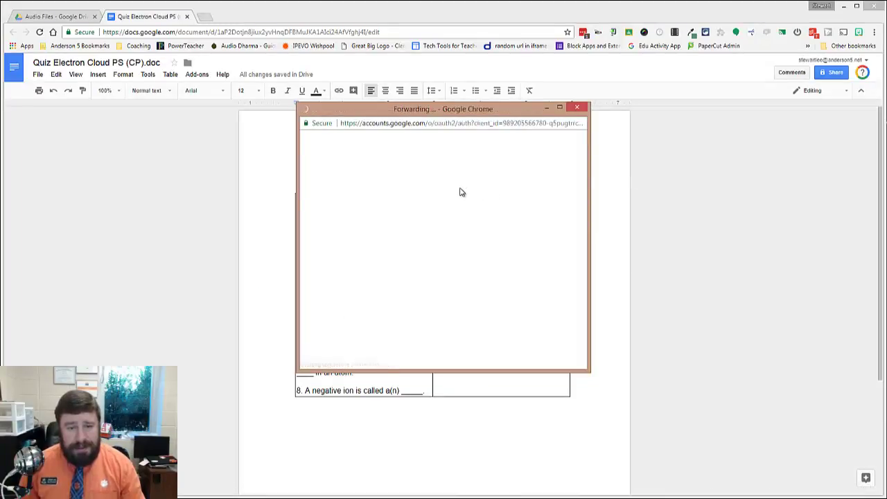
click(386, 220)
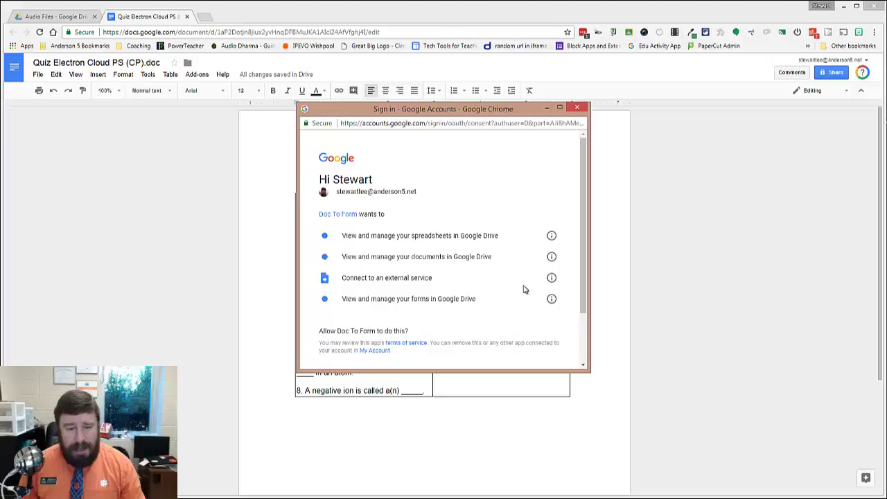
scroll(533, 291, down, 1)
click(539, 332)
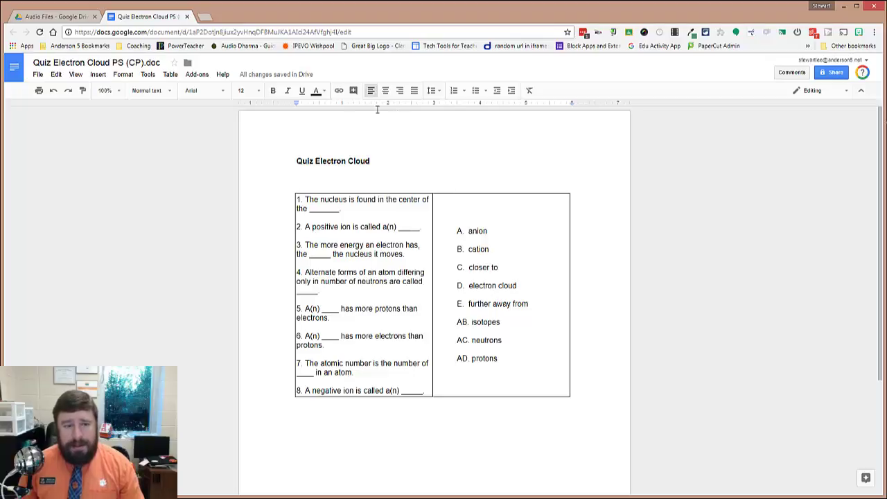
Start Create Form from Doc in the Doc To Form add-on and enable Collect username in the form options
click(194, 75)
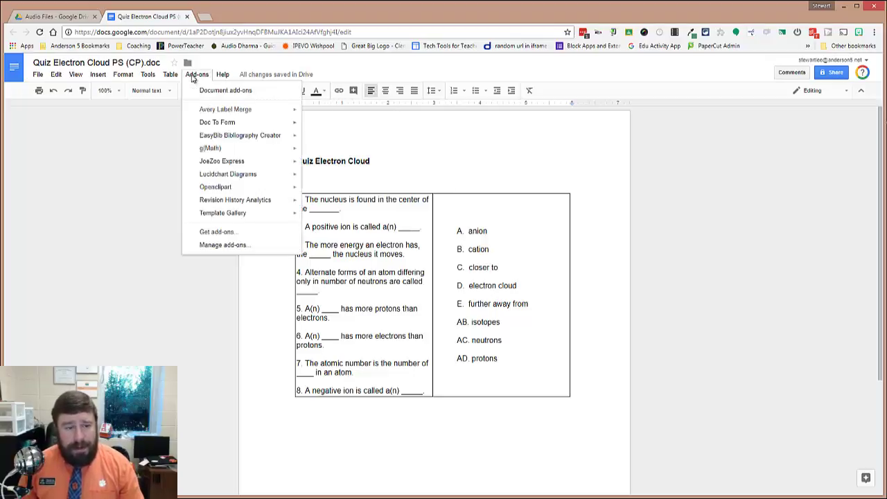
mouse_move(228, 123)
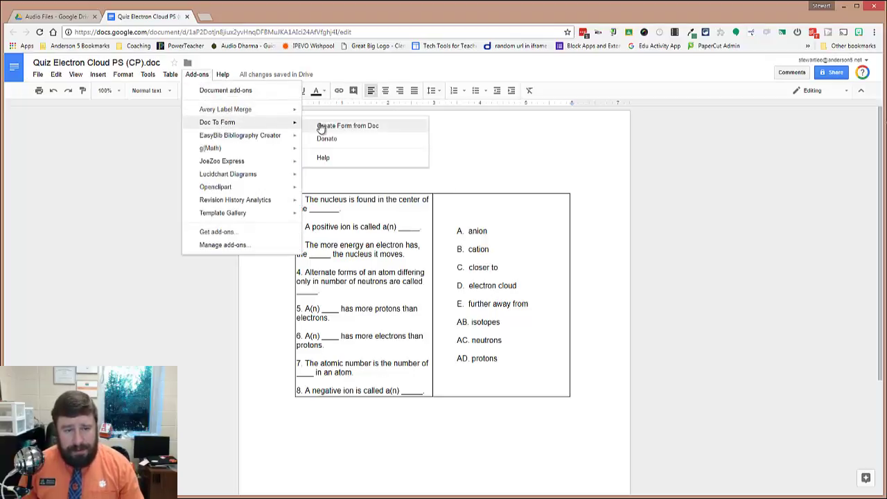
click(347, 127)
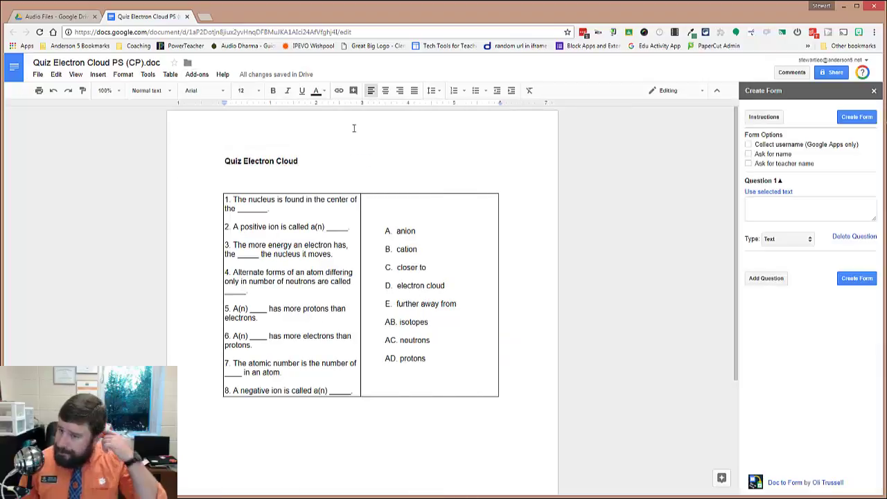
click(748, 145)
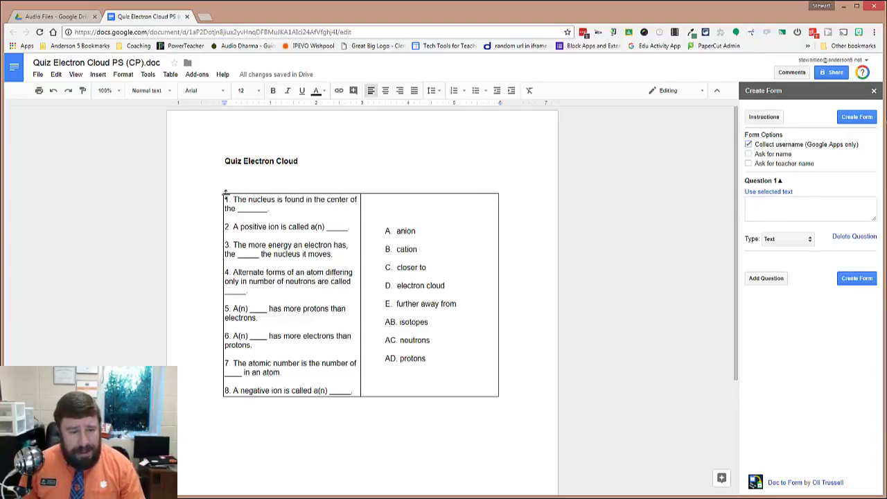
Use the document's first quiz item, about the nucleus, as the text of Question 1 and set its type to Multiple Choice
drag(225, 199, 277, 210)
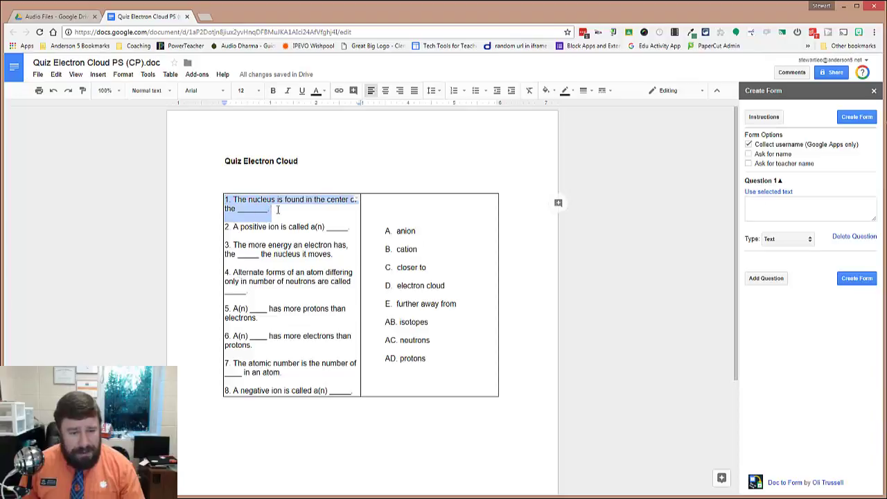
click(769, 192)
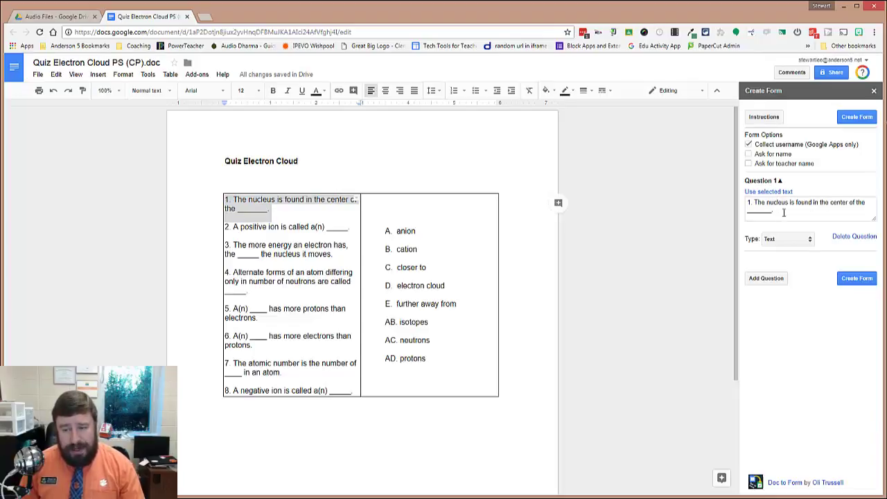
click(802, 241)
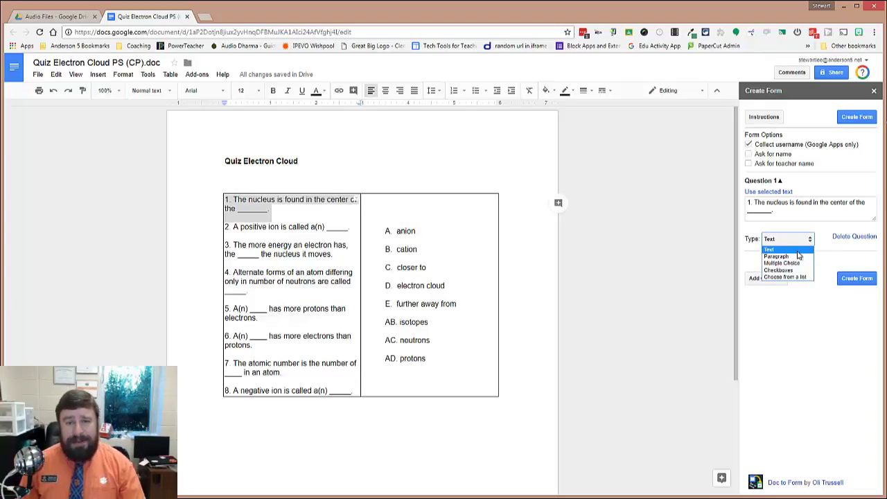
click(787, 256)
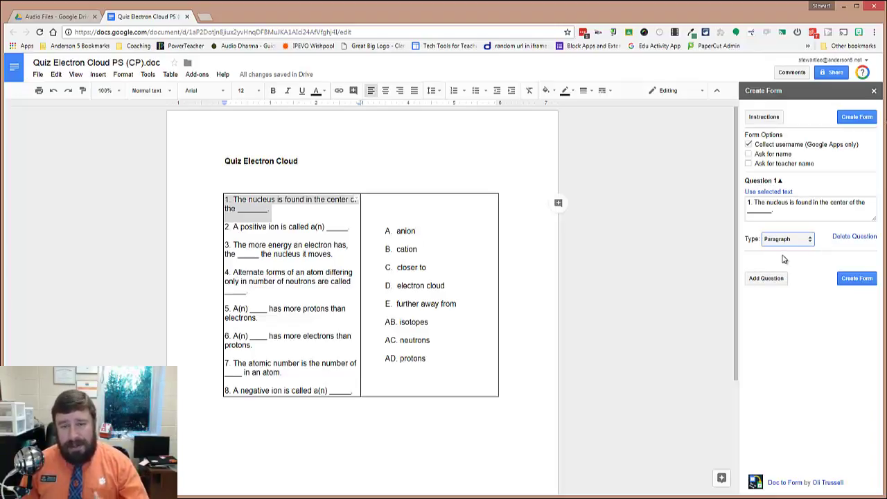
click(788, 241)
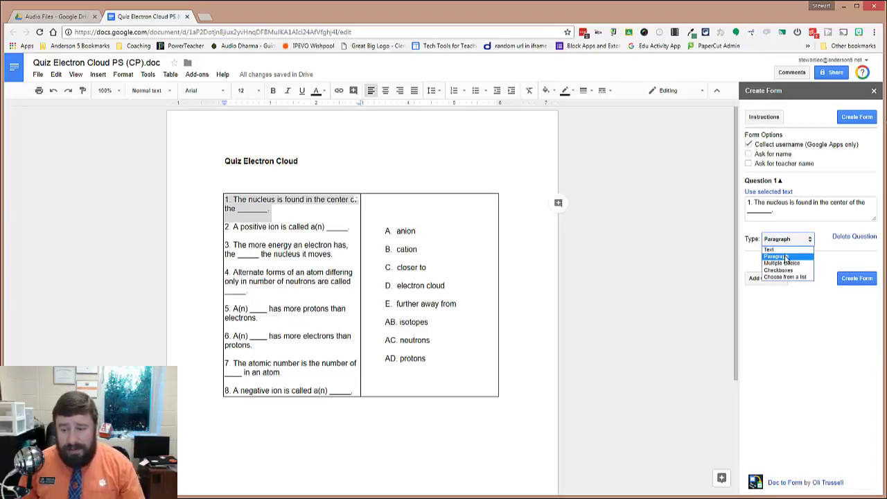
click(783, 262)
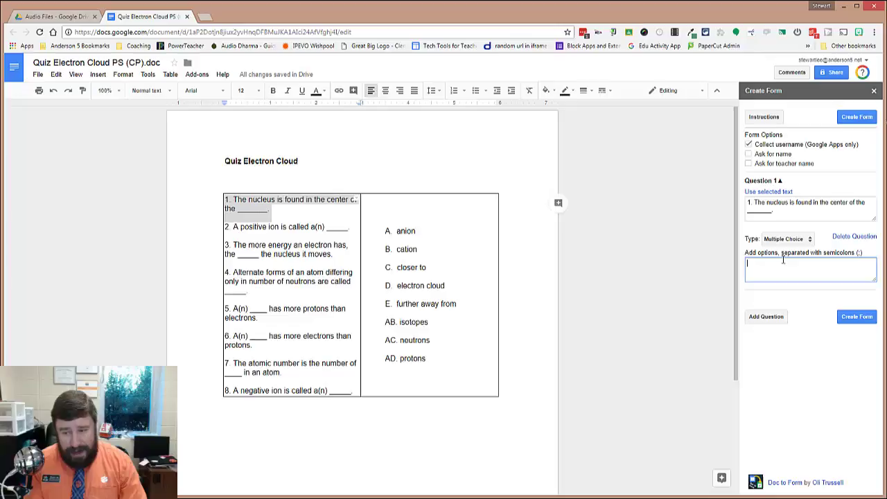
Enter anion, cation and closer to as the first answer options of Question 1
text(anion)
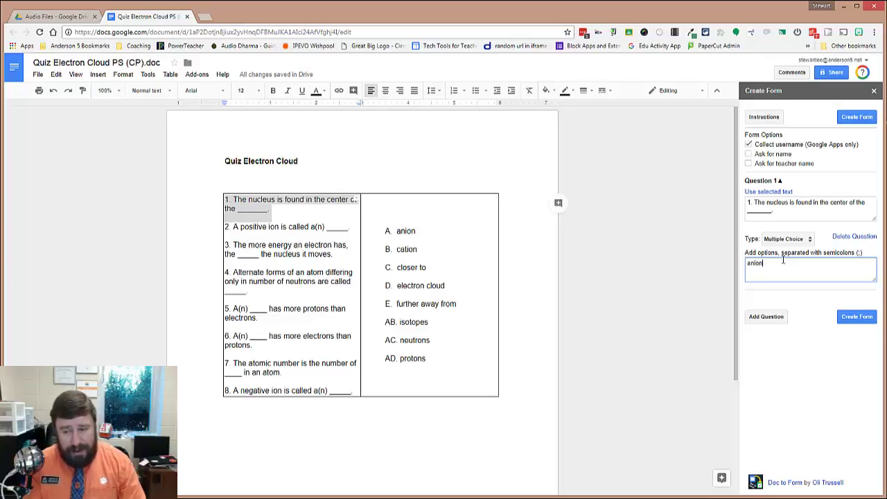
text(, cation)
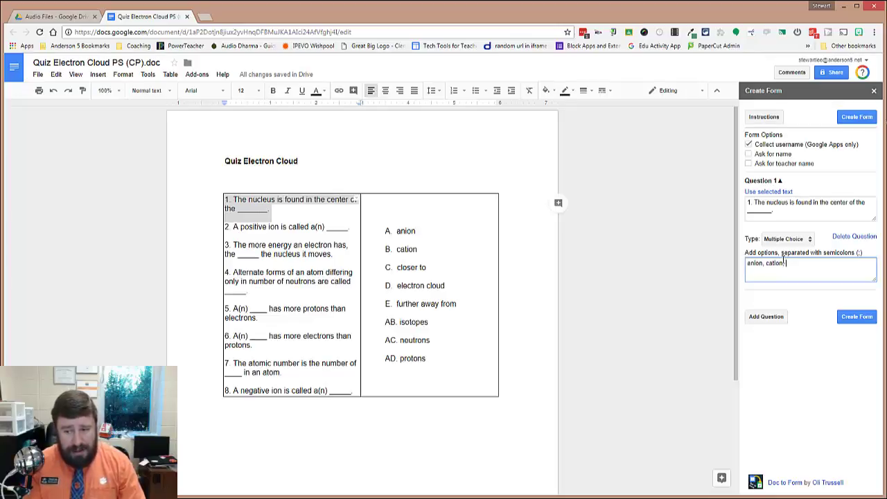
text(; closr t)
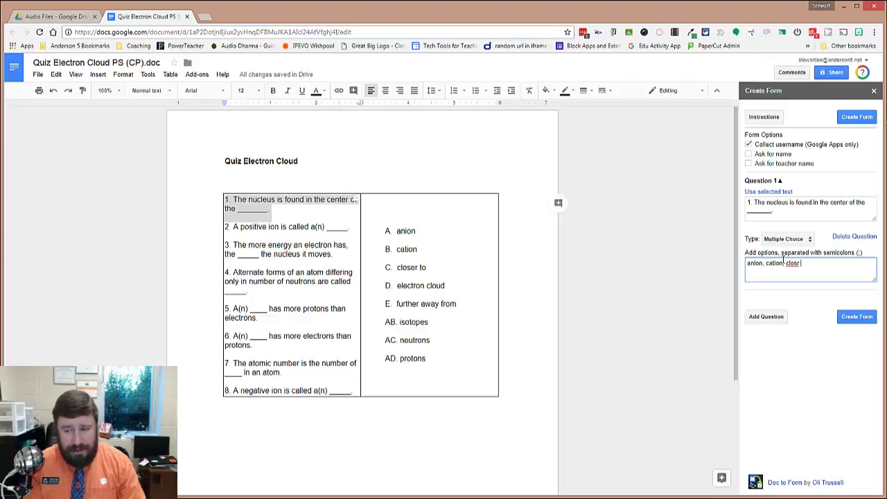
key(BackSpace)
key(BackSpace)
text(to;)
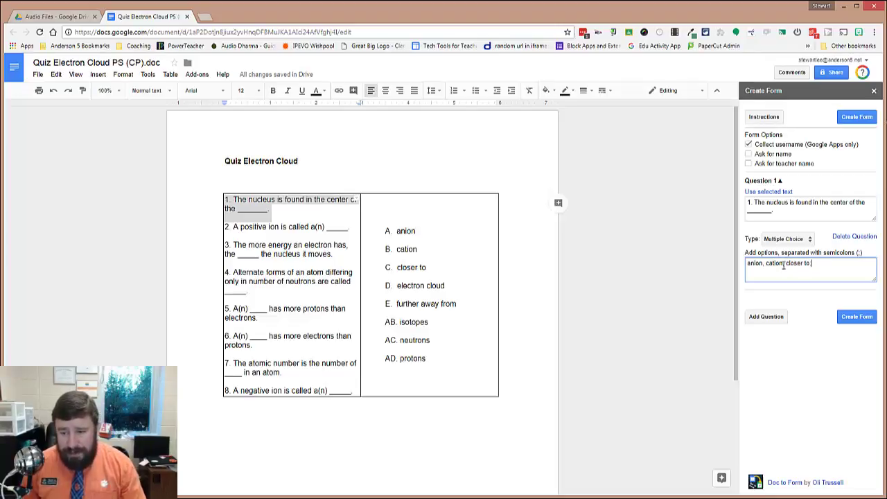
Correct the separators in Question 1's options so that a semicolon follows both anion and cation
drag(785, 263, 779, 264)
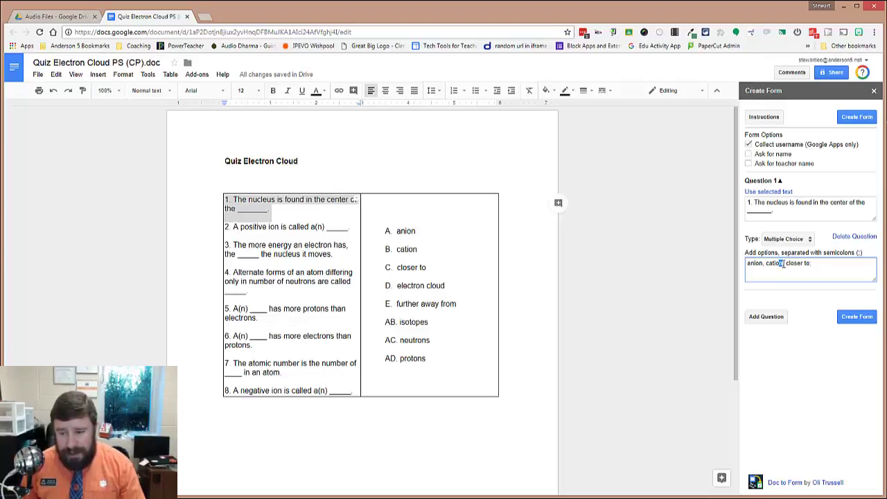
key(BackSpace)
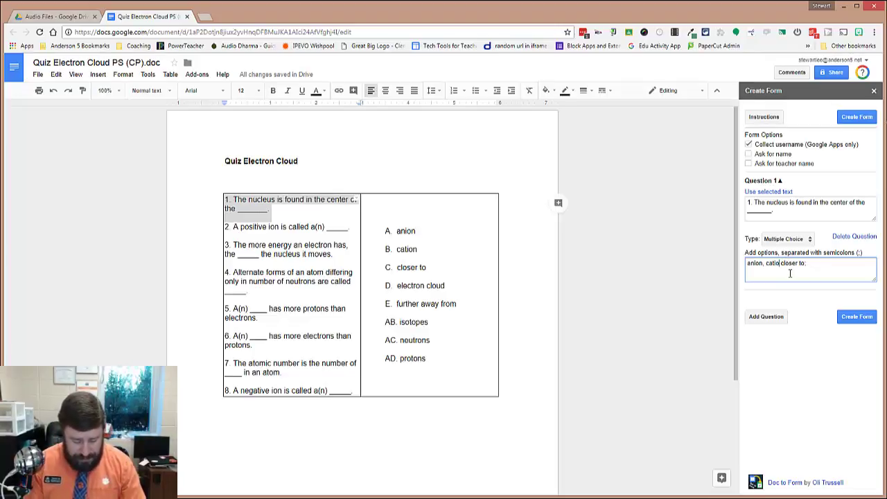
text(n;)
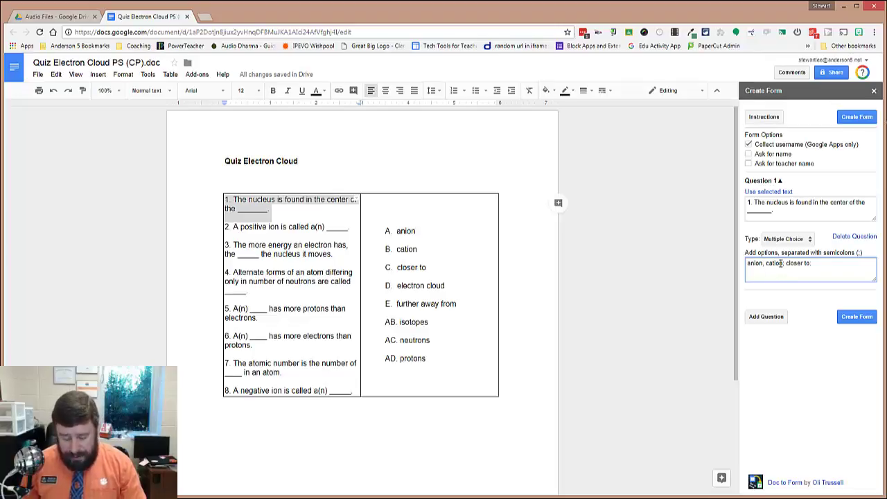
key(Left)
key(Left)
key(Left)
key(Left)
key(Left)
key(Left)
key(Left)
key(Left)
key(BackSpace)
text(;)
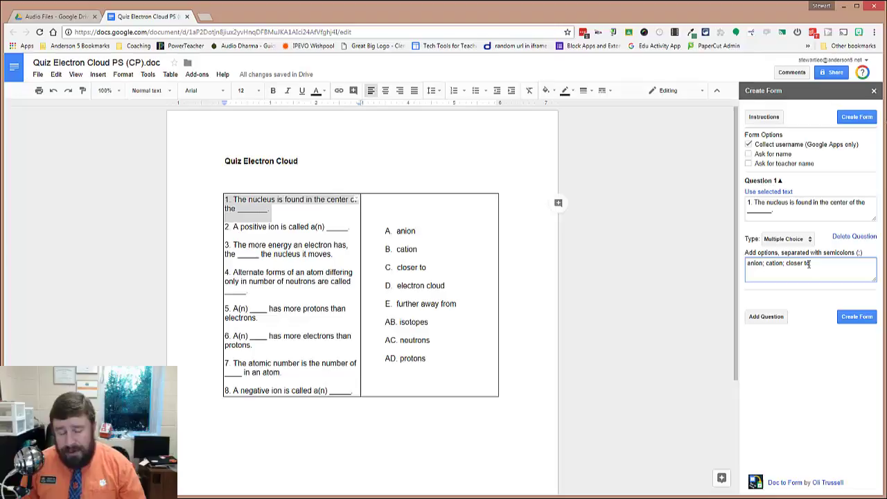
Change Question 1's type to Choose from a list and append the document's answer electron cloud, followed by a semicolon, to its options
click(805, 241)
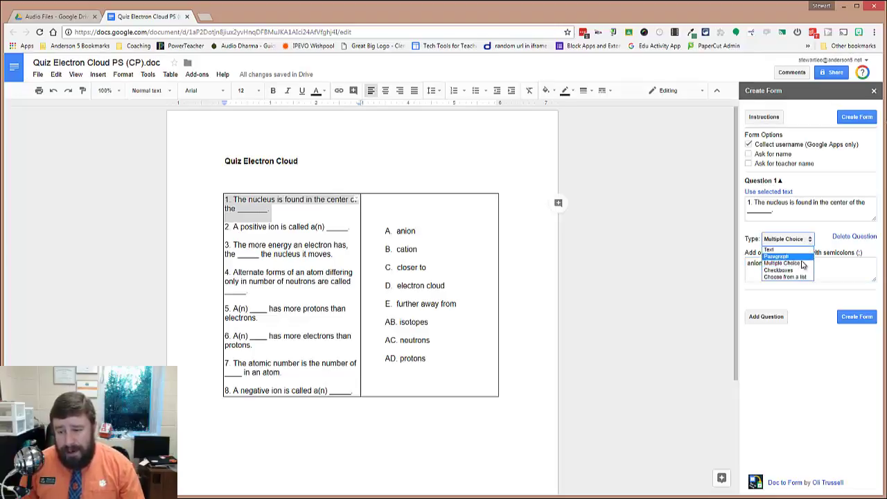
click(802, 277)
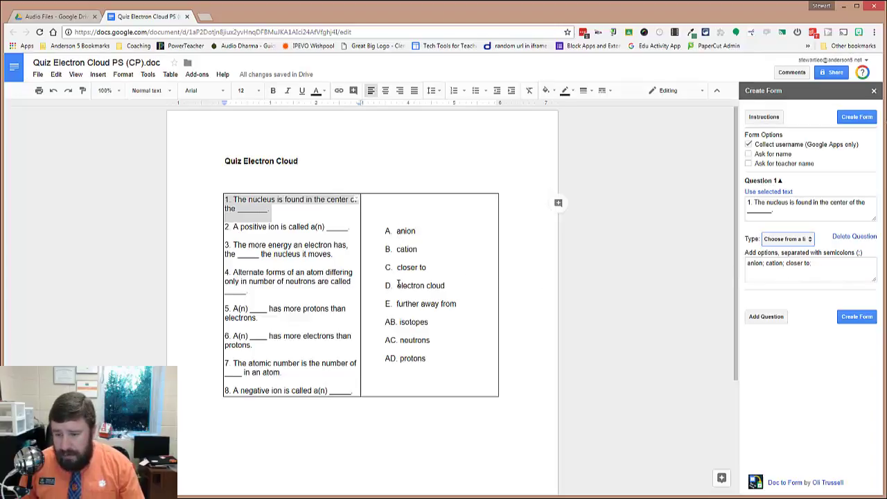
drag(398, 286, 446, 284)
key(ctrl+c)
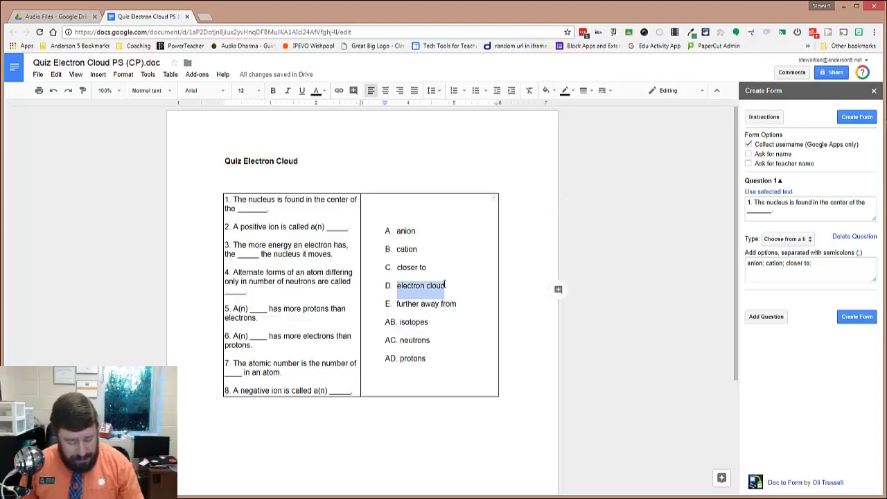
click(818, 264)
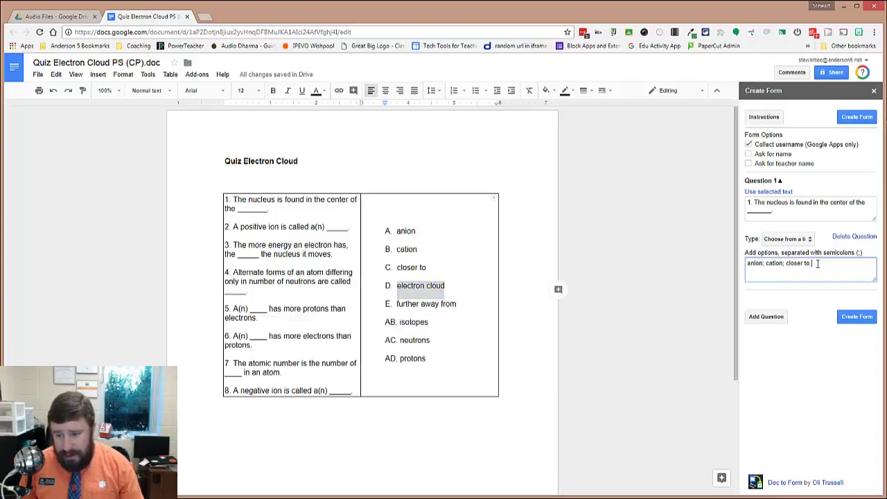
key(ctrl+v)
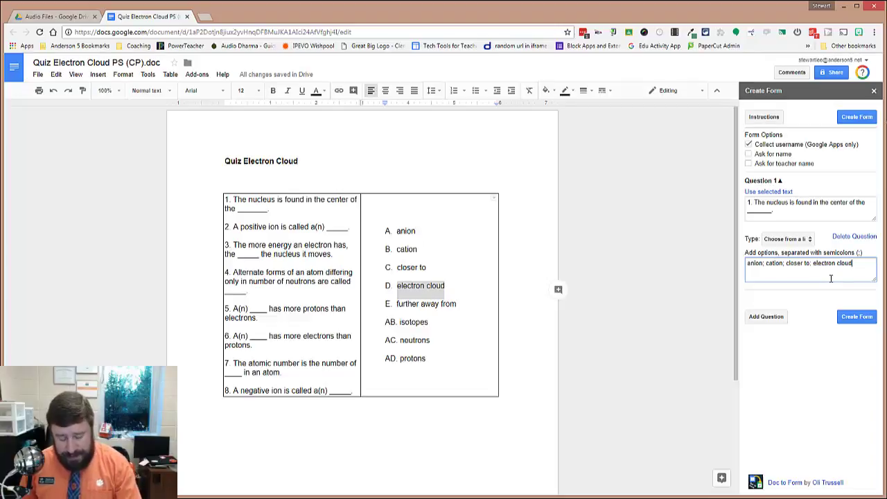
text(;)
Append the document's answer further away from, followed by a semicolon, to Question 1's options
click(398, 303)
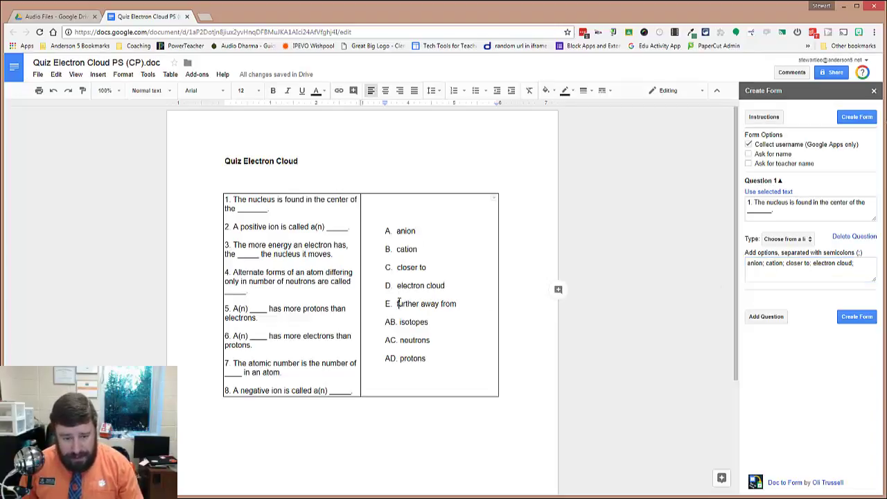
drag(397, 303, 456, 304)
key(ctrl+c)
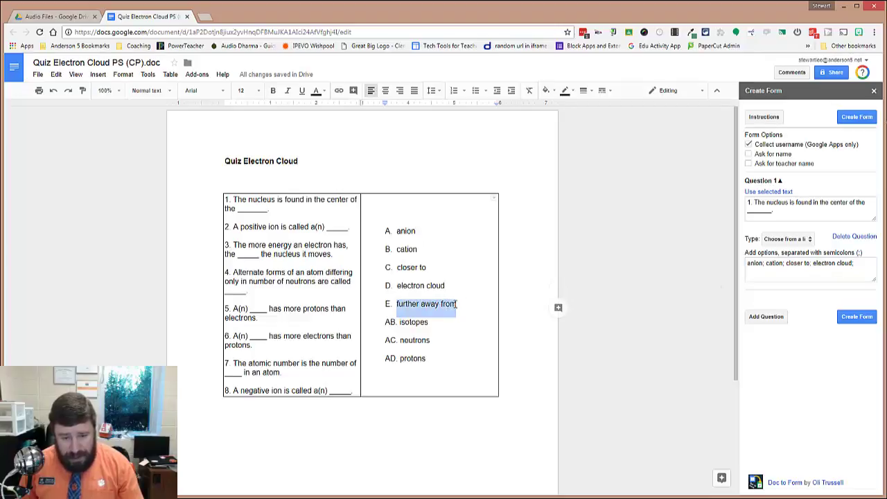
click(858, 269)
key(ctrl+v)
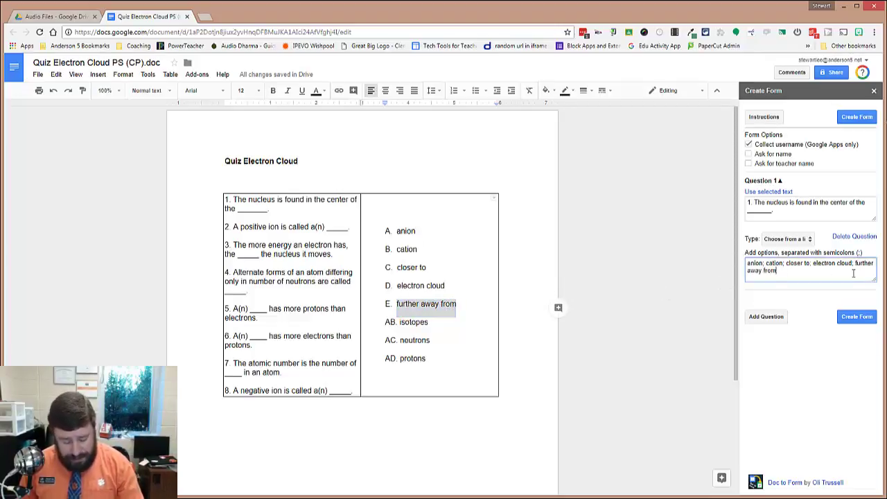
text(;)
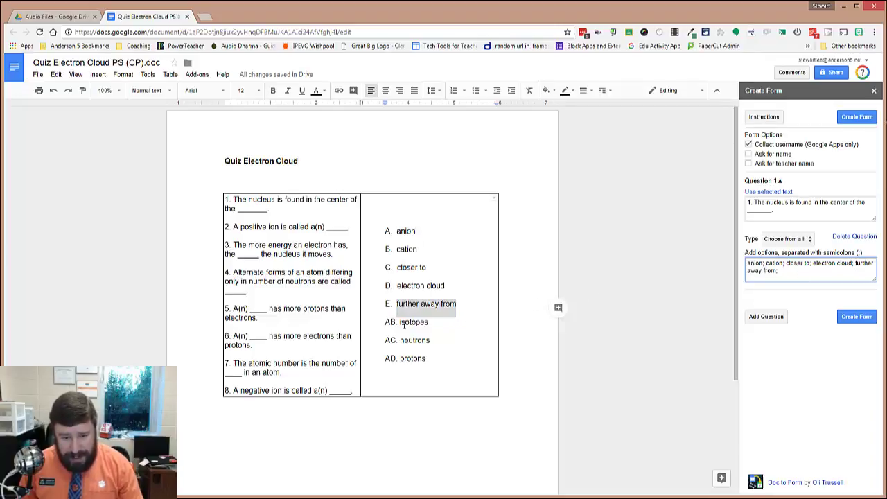
Append the document's answer isotopes, followed by a semicolon, to Question 1's options
click(404, 324)
drag(400, 322, 427, 321)
key(ctrl+c)
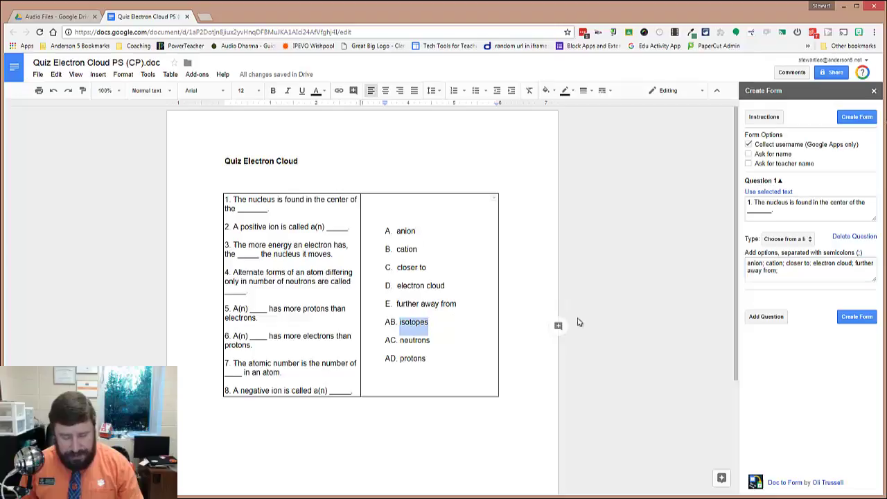
click(786, 271)
key(ctrl+v)
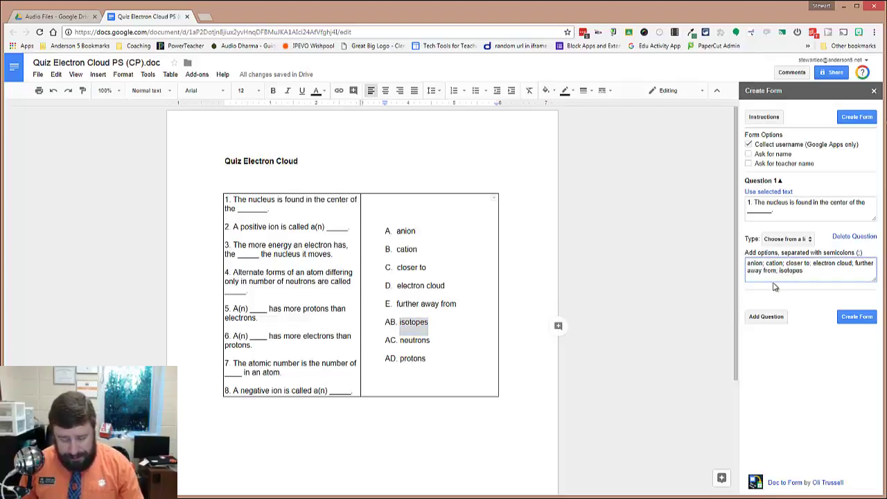
text(;)
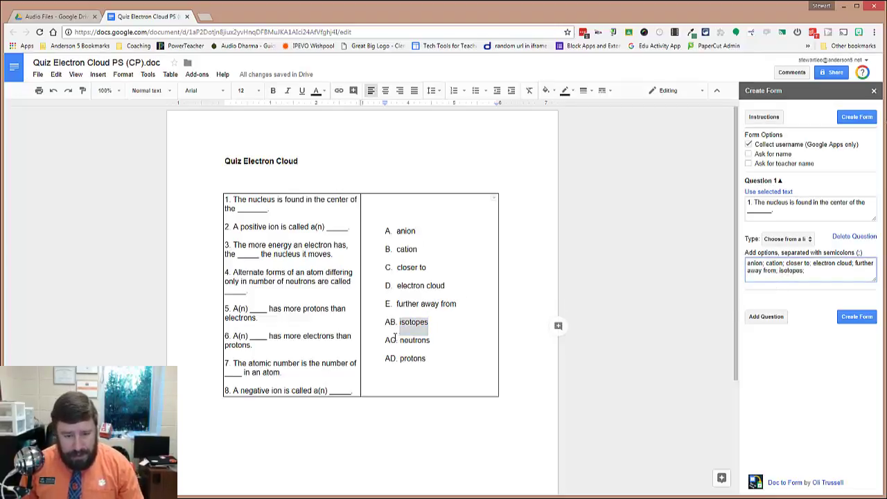
Complete Question 1's options with the document's last two answers, neutrons and protons, separated by a semicolon
drag(400, 340, 430, 340)
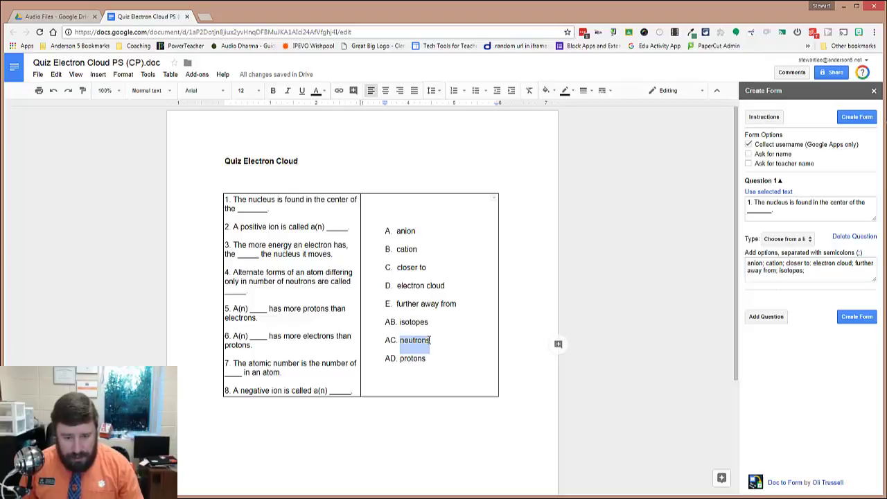
key(ctrl+c)
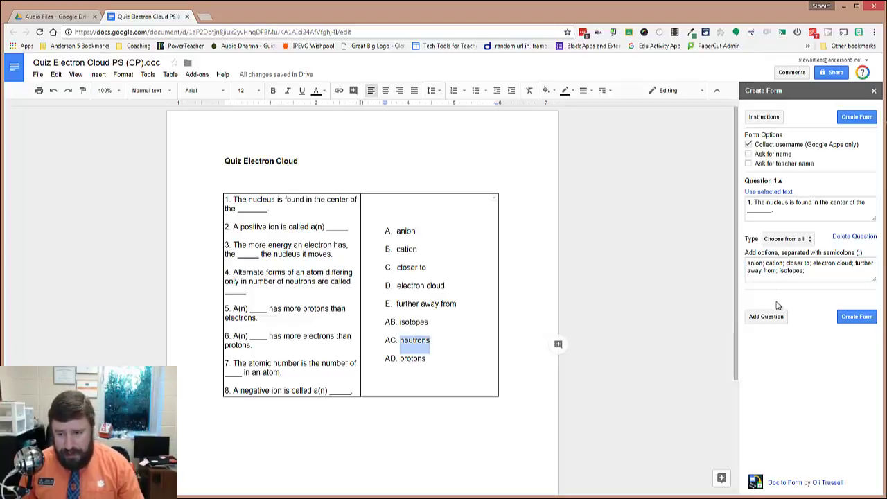
click(809, 275)
key(ctrl+v)
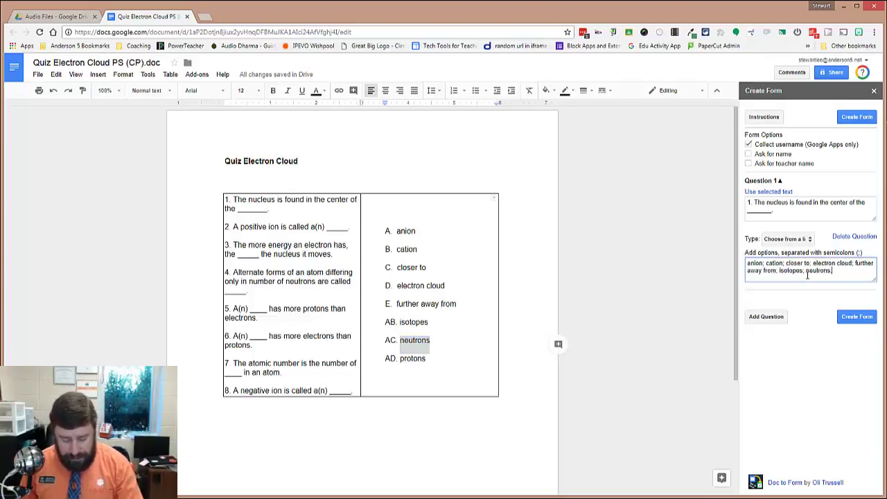
drag(400, 359, 426, 358)
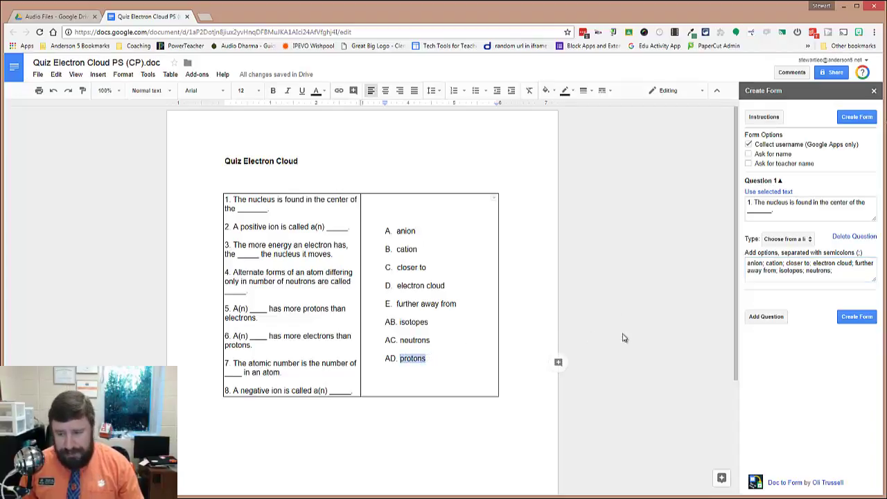
click(847, 270)
key(ctrl+v)
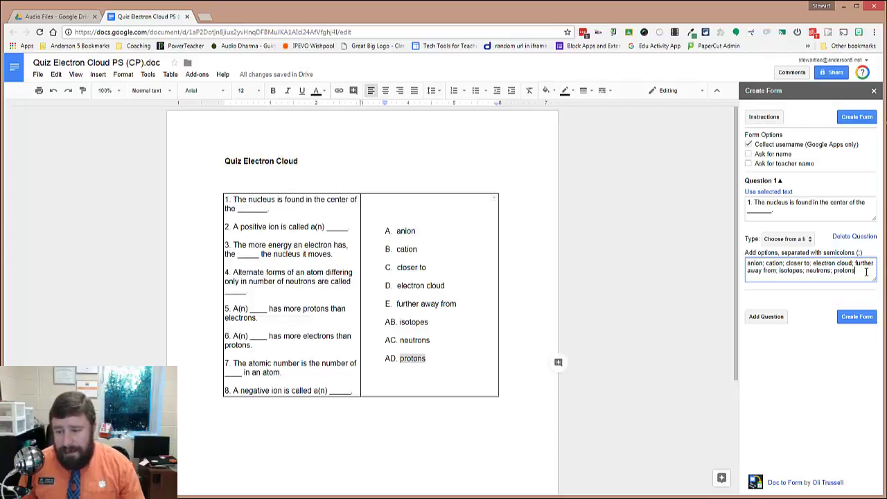
Copy Question 1's whole options list and add Question 2 with the document's second item, about a positive ion, as its text
drag(857, 272, 737, 264)
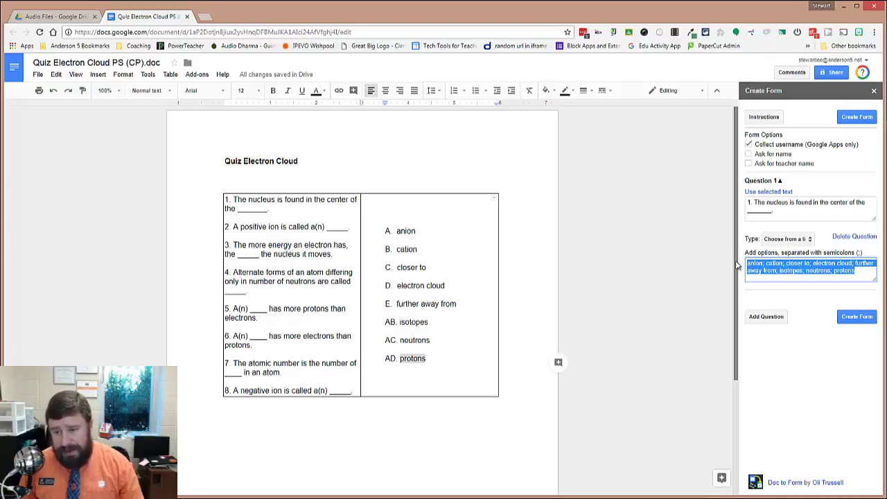
click(776, 318)
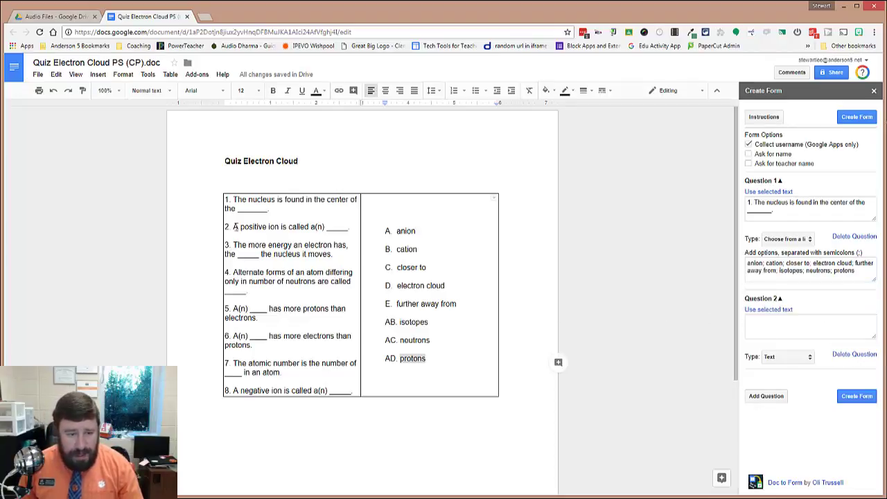
drag(226, 226, 353, 229)
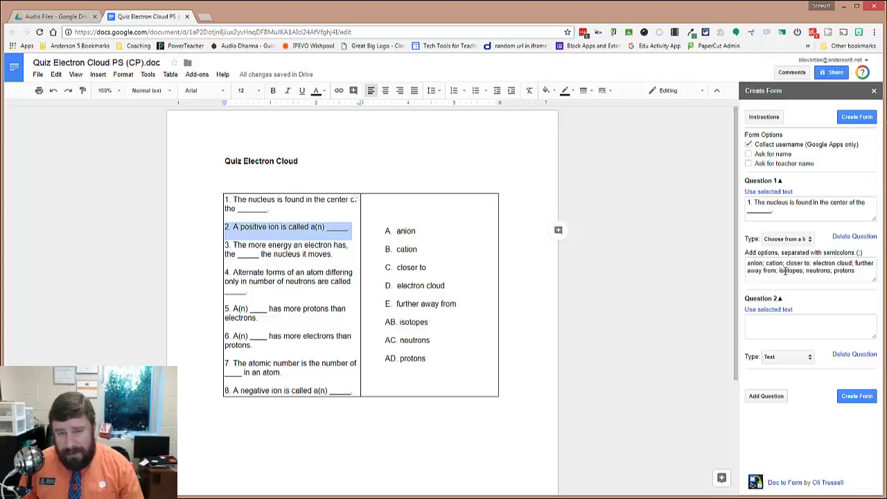
click(764, 310)
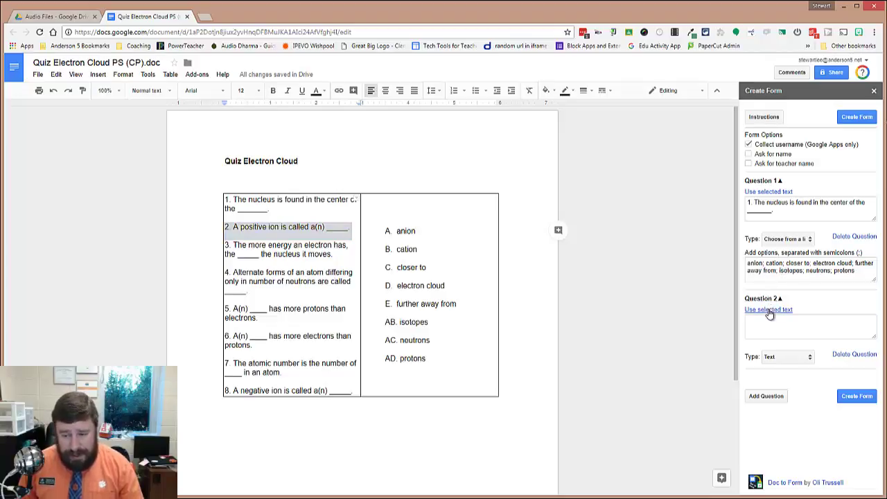
Set Question 2's type to Choose from a list and paste the copied answer list into its options
click(790, 357)
click(791, 393)
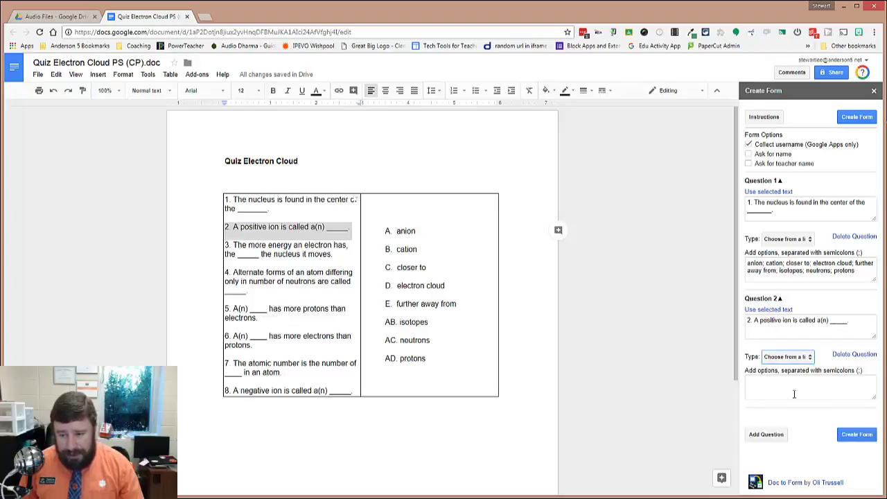
click(794, 394)
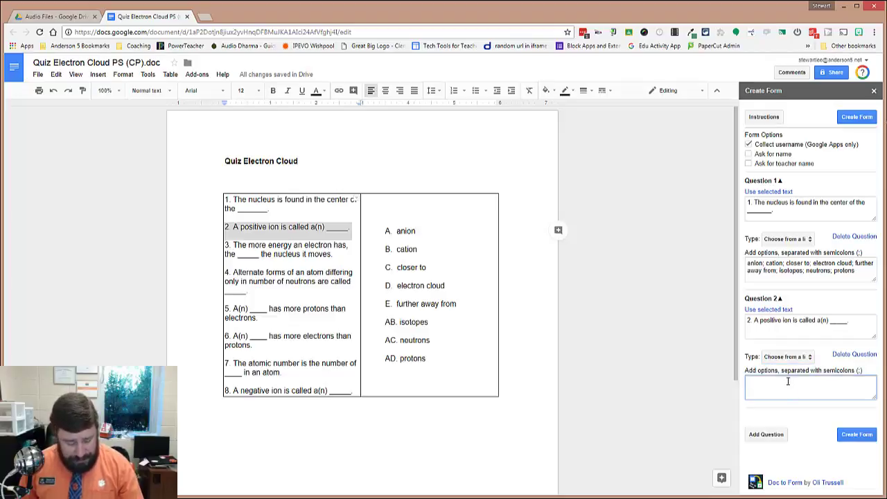
key(ctrl+v)
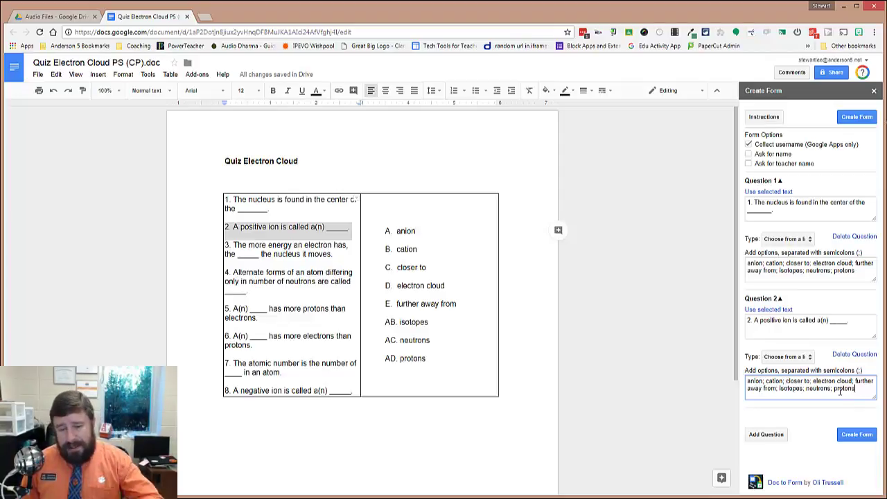
Add Question 3 and use the document's third item, about the energy of an electron, as its text
click(769, 434)
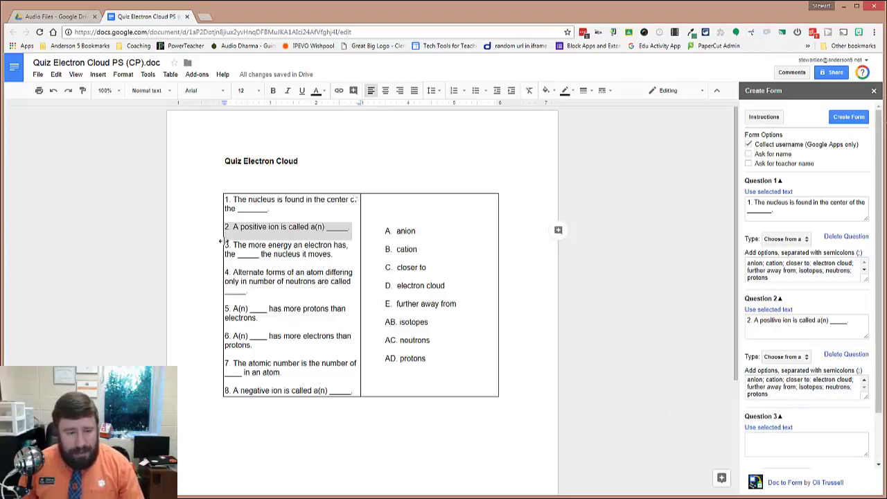
drag(224, 245, 332, 254)
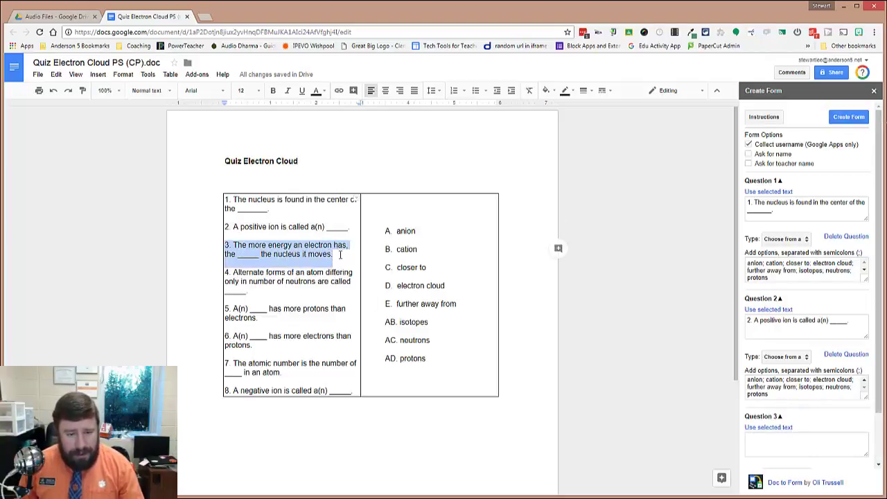
click(768, 427)
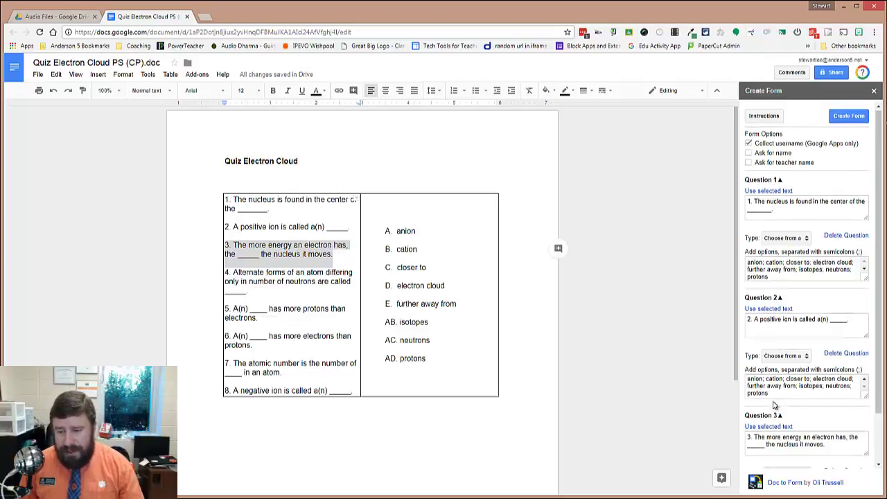
Set Question 3's type to Multiple Choice and paste the copied answer list into its options
scroll(774, 405, down, 1)
click(776, 416)
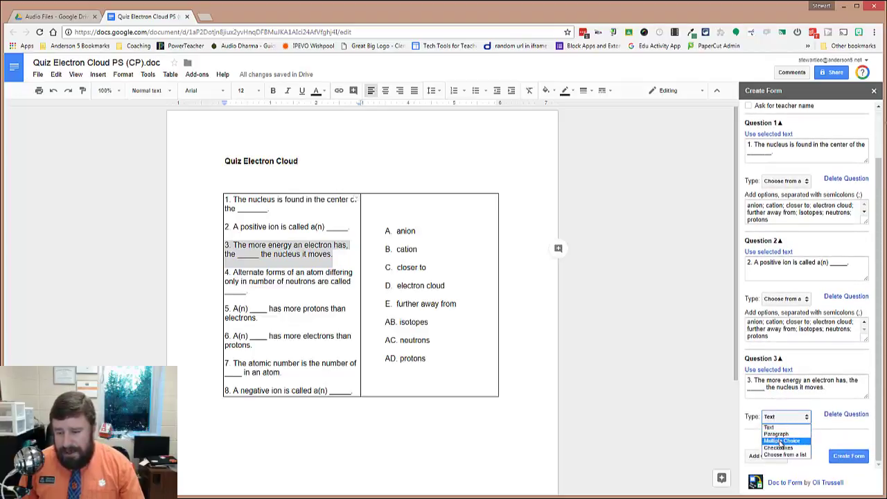
click(780, 440)
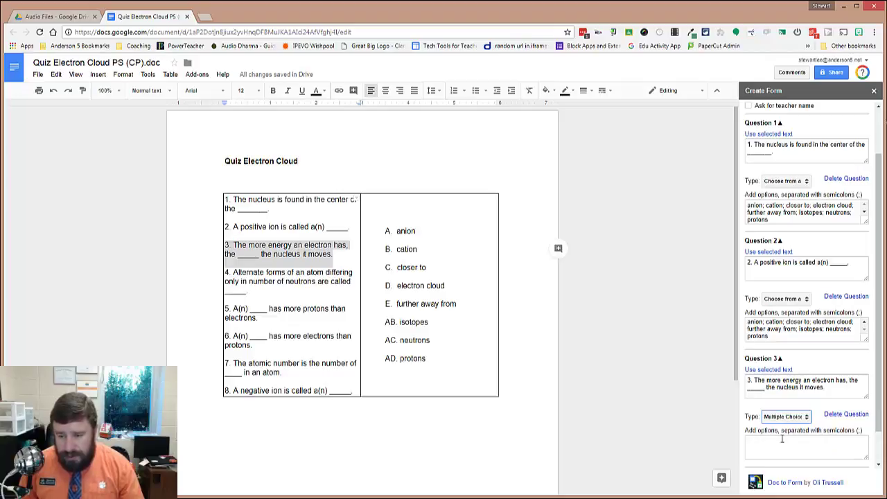
click(781, 437)
key(ctrl+v)
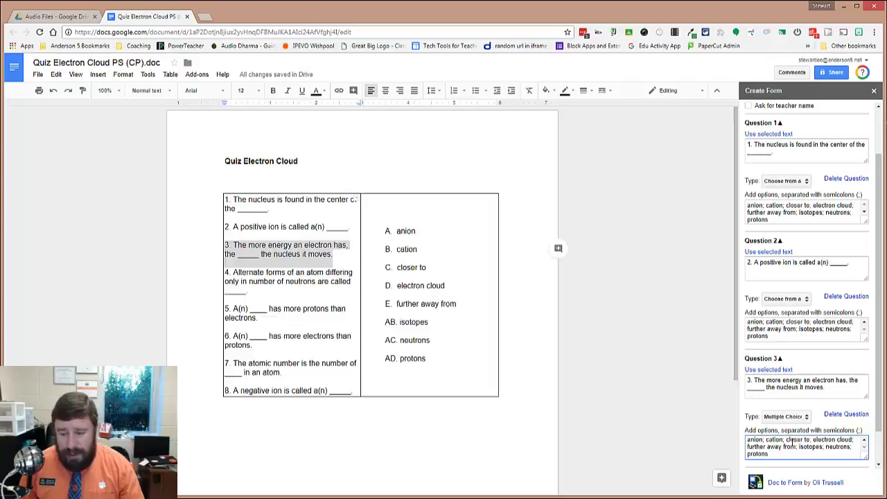
Add Question 4 and use the document's fourth item, about alternate forms of an atom, as its text
scroll(849, 411, down, 1)
click(774, 455)
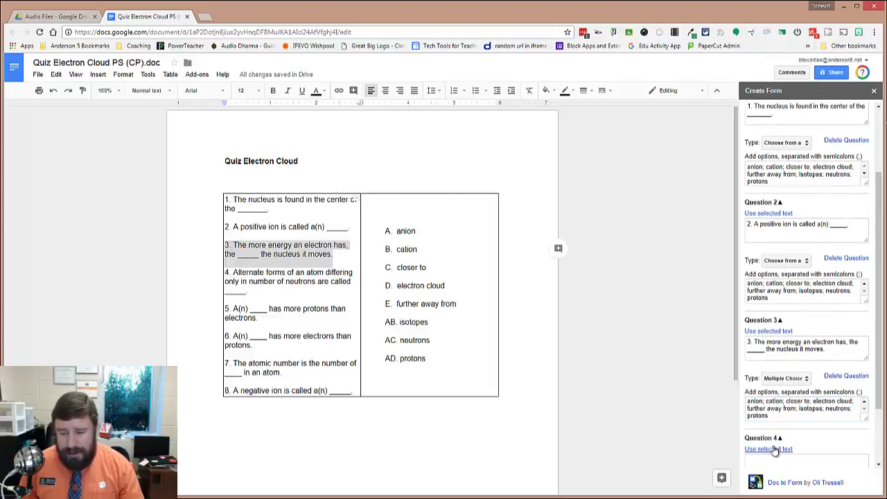
drag(217, 273, 258, 287)
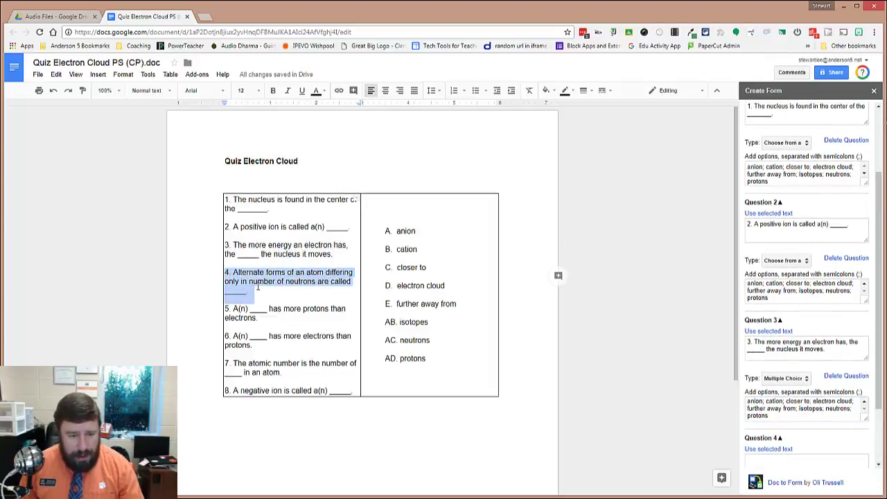
click(774, 449)
Set Question 4's type to Checkboxes and paste the copied answer list into its options
scroll(798, 403, down, 1)
scroll(798, 403, down, 1)
click(785, 416)
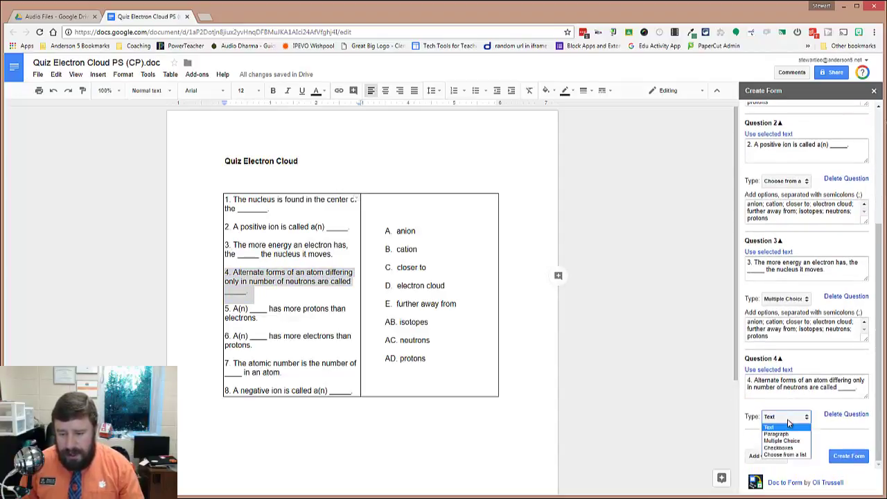
click(785, 447)
click(785, 441)
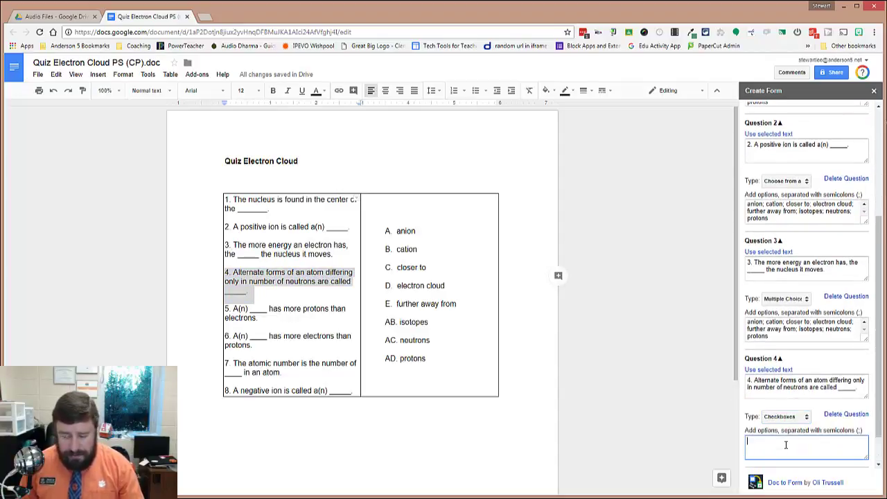
key(ctrl+v)
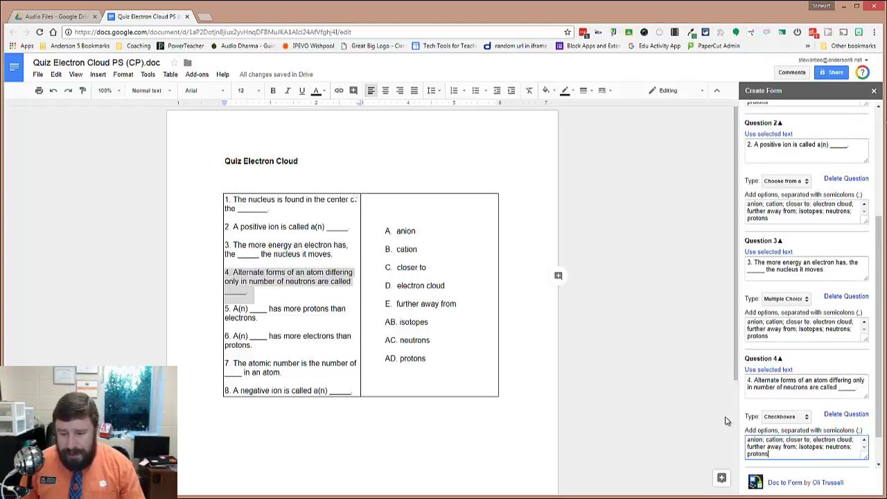
Create the form from the four questions and open it to review each question and its answer choices
scroll(728, 421, down, 3)
scroll(785, 396, down, 1)
scroll(787, 394, down, 1)
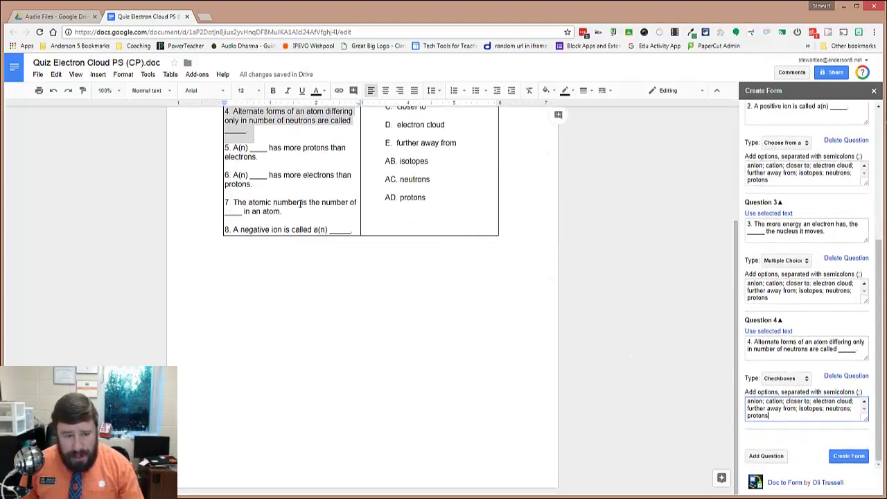
click(850, 456)
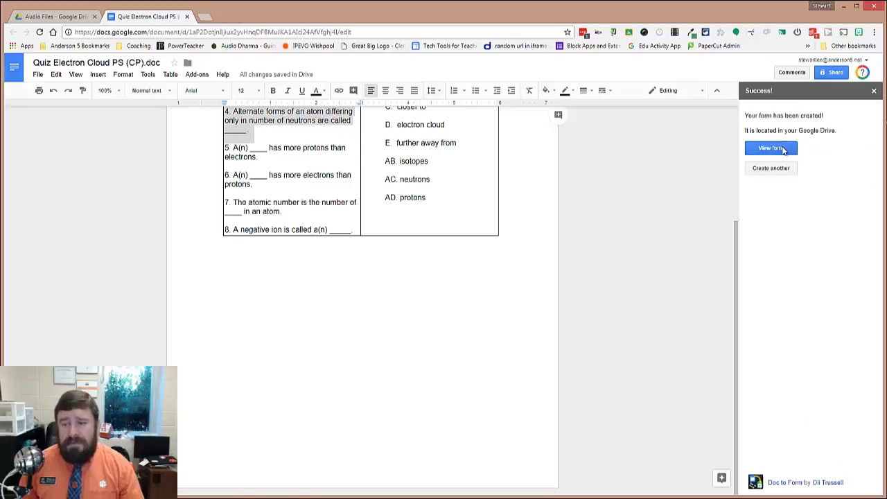
click(781, 149)
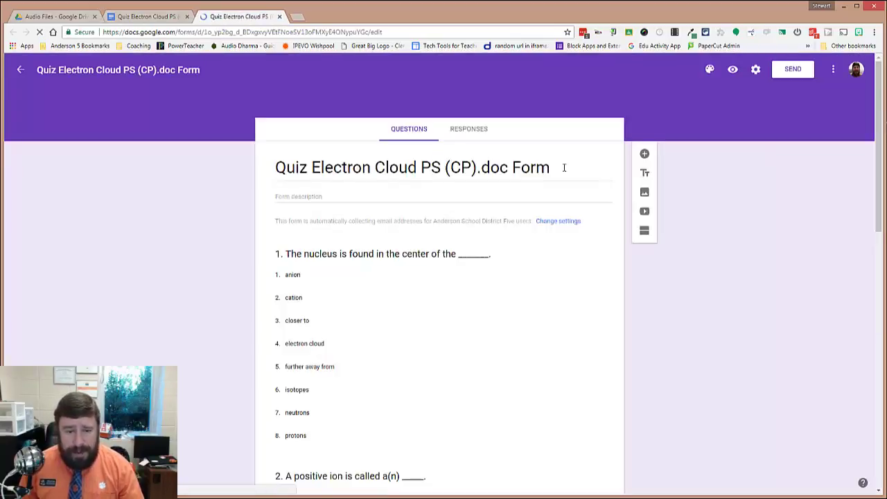
scroll(429, 264, down, 2)
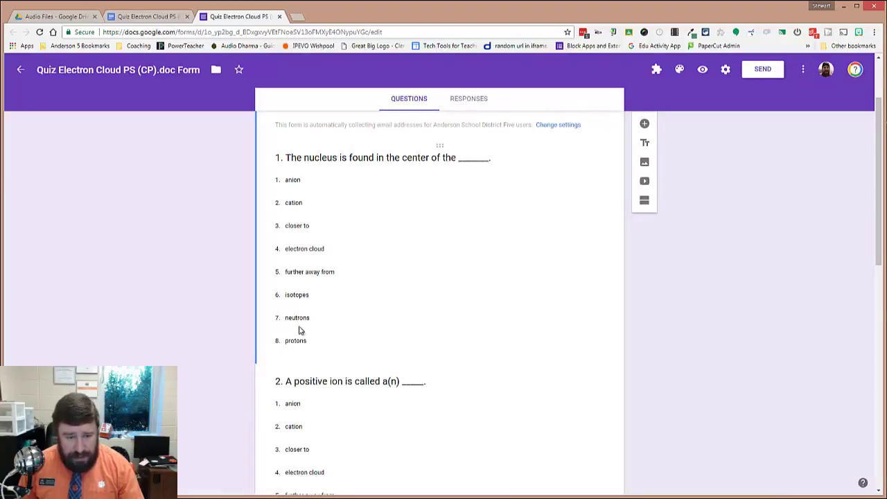
scroll(354, 338, down, 2)
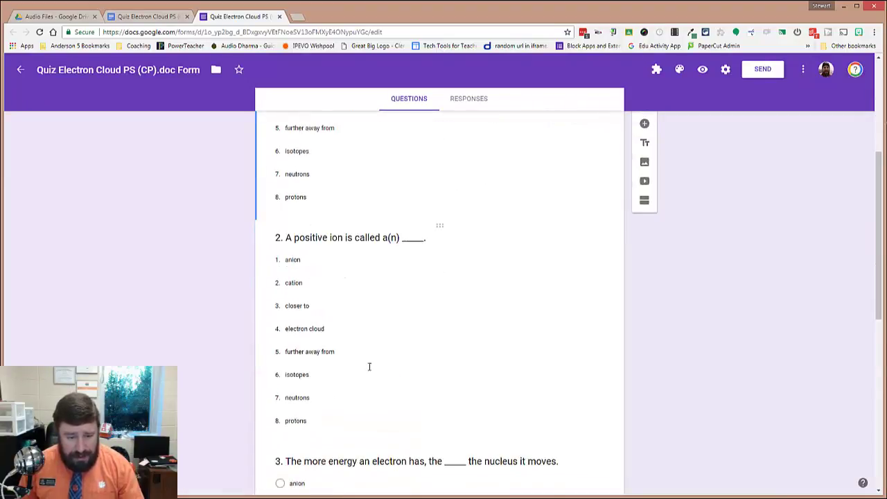
scroll(369, 366, down, 3)
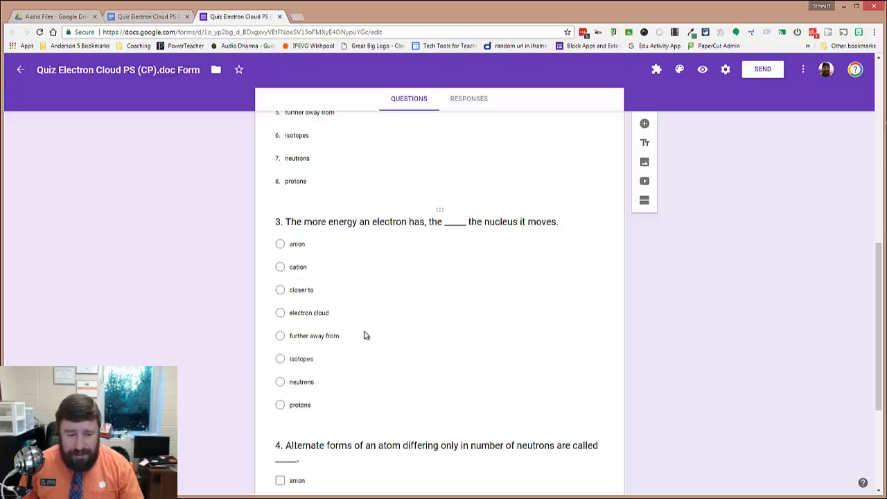
scroll(346, 443, down, 3)
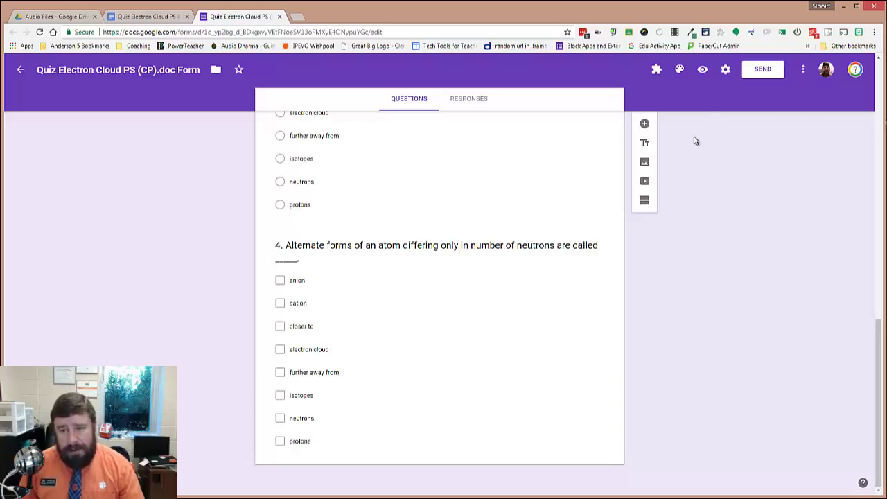
Preview the form as a respondent, choosing electron cloud for question 1 and cation for question 2
click(702, 70)
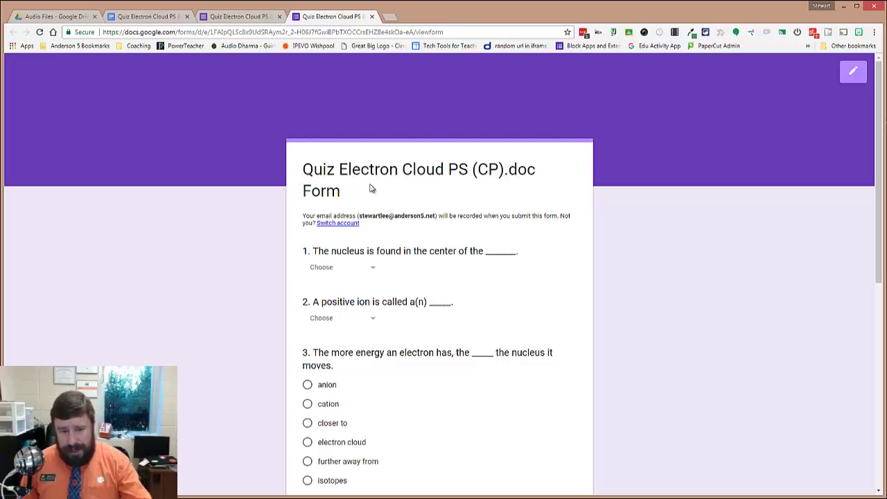
scroll(371, 187, down, 2)
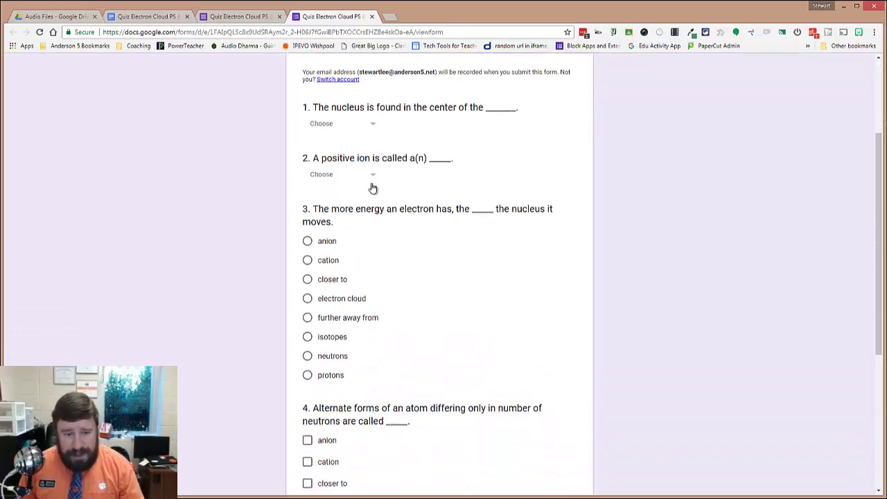
click(371, 127)
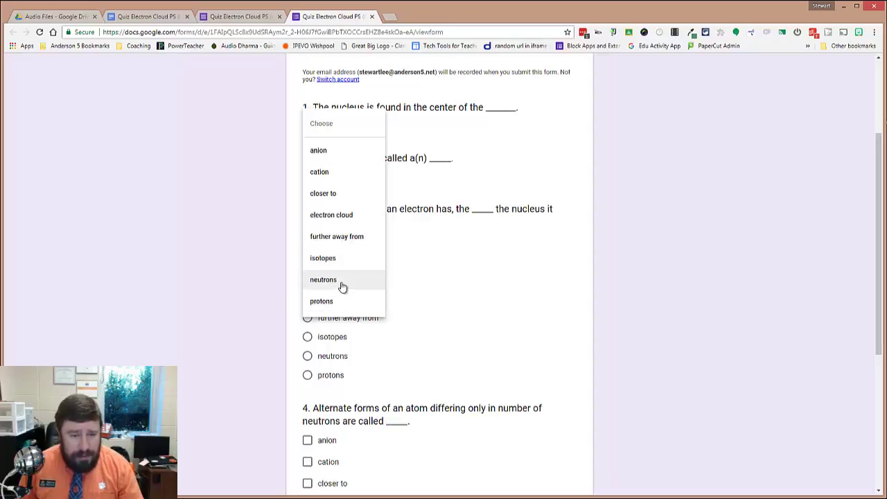
click(346, 220)
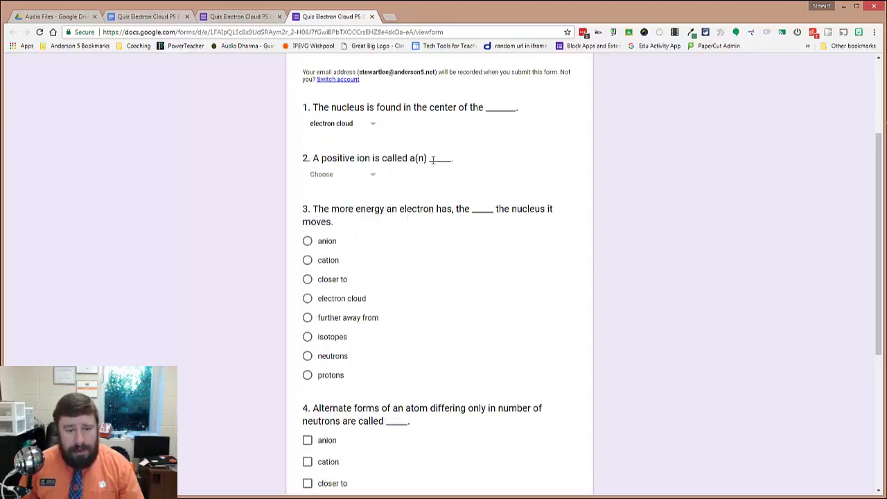
click(370, 176)
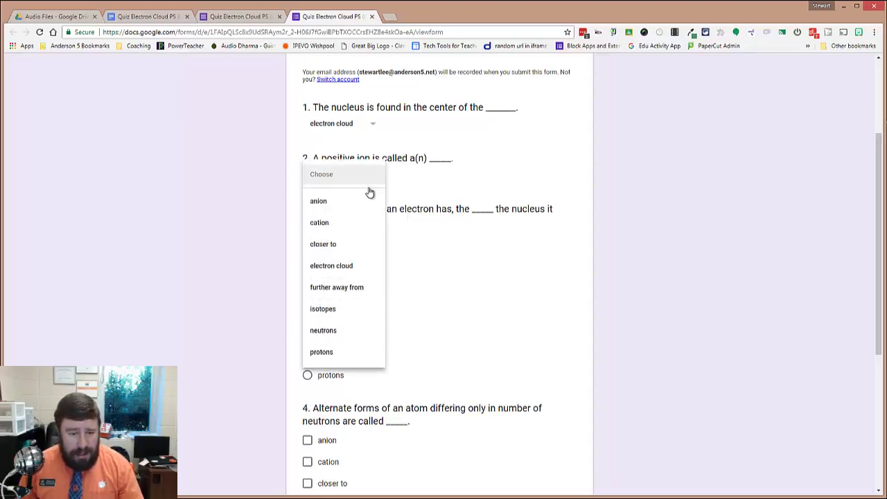
click(359, 222)
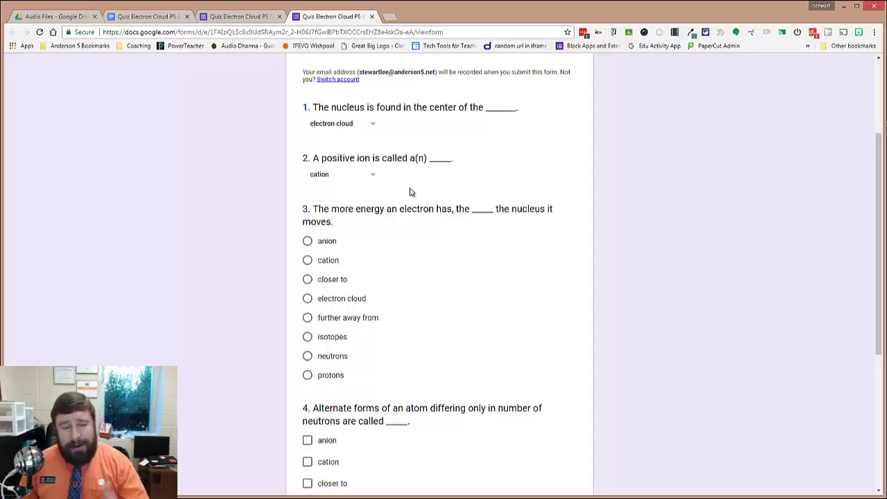
scroll(412, 191, up, 3)
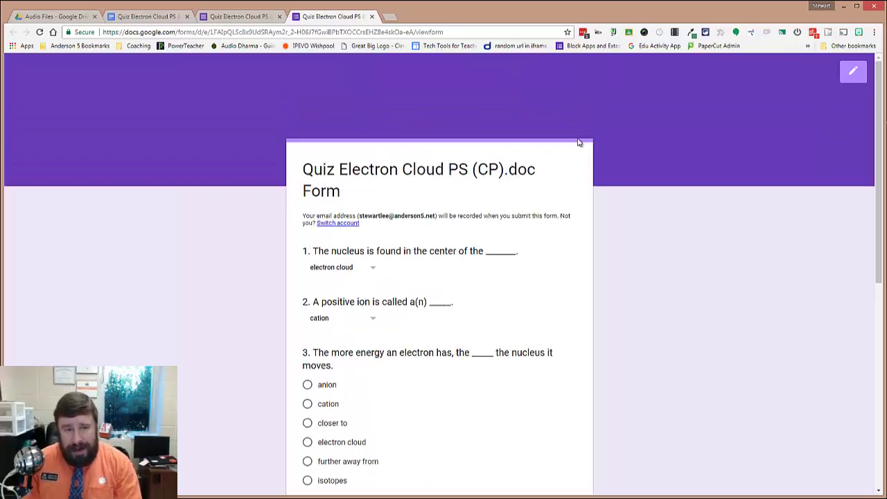
Close the Audio Files Drive page and restore it from the browser's recently closed pages
middle_click(70, 20)
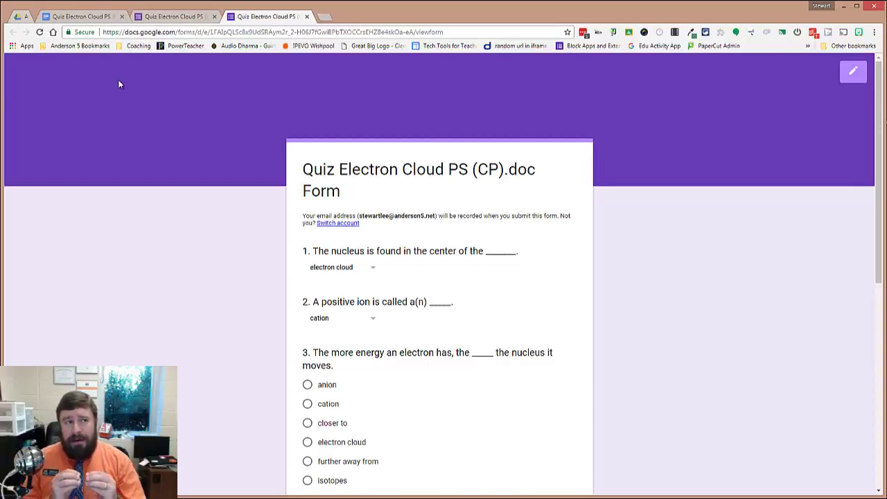
key(ctrl+1)
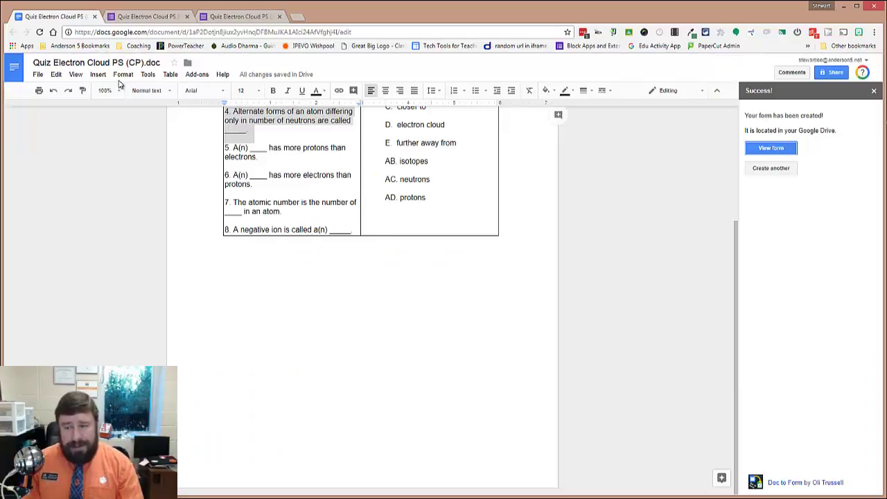
click(877, 33)
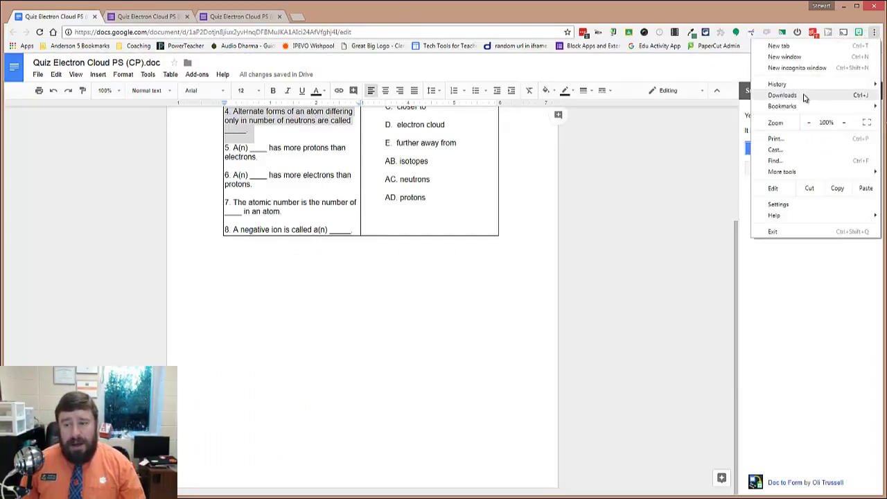
mouse_move(790, 86)
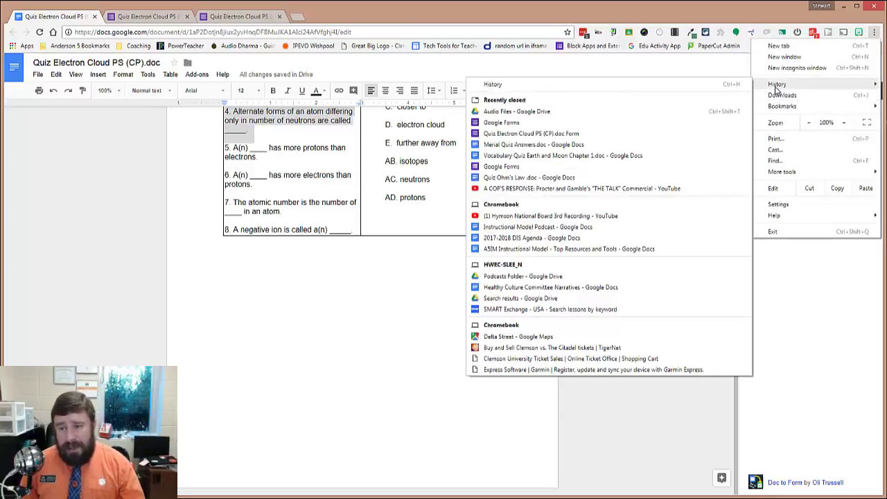
click(560, 113)
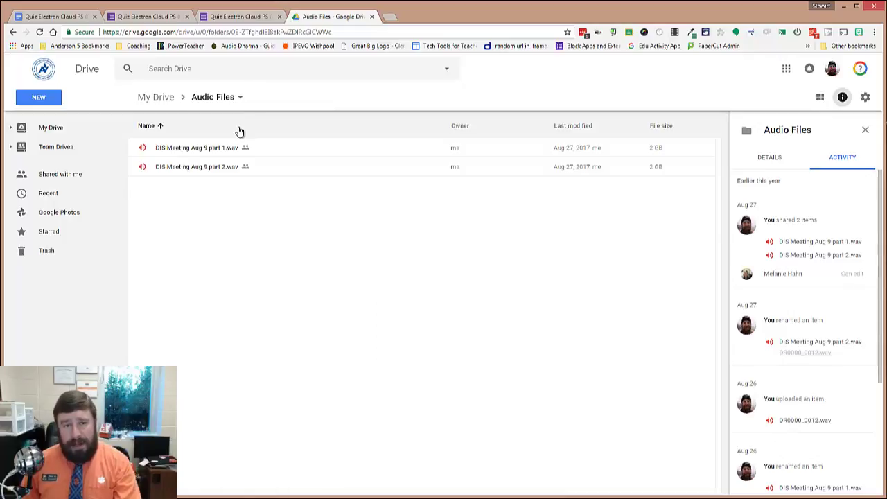
Compare the quiz document with its form editor and view the form's responses
click(168, 17)
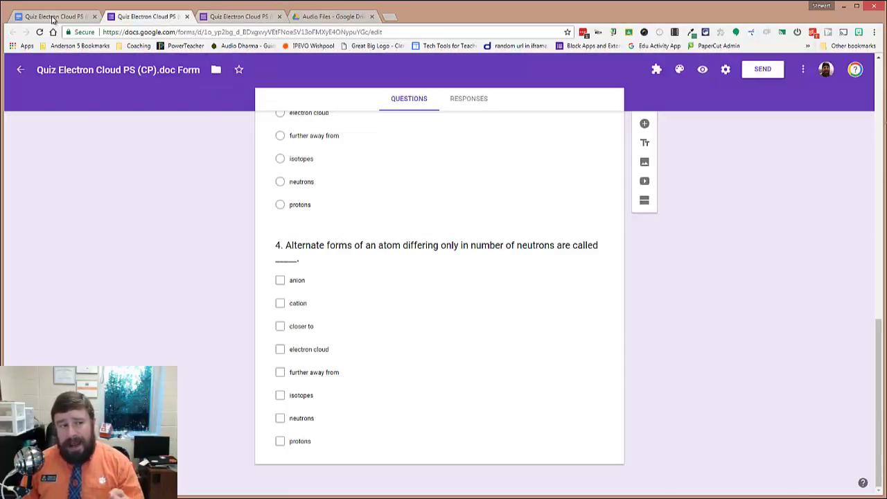
click(55, 17)
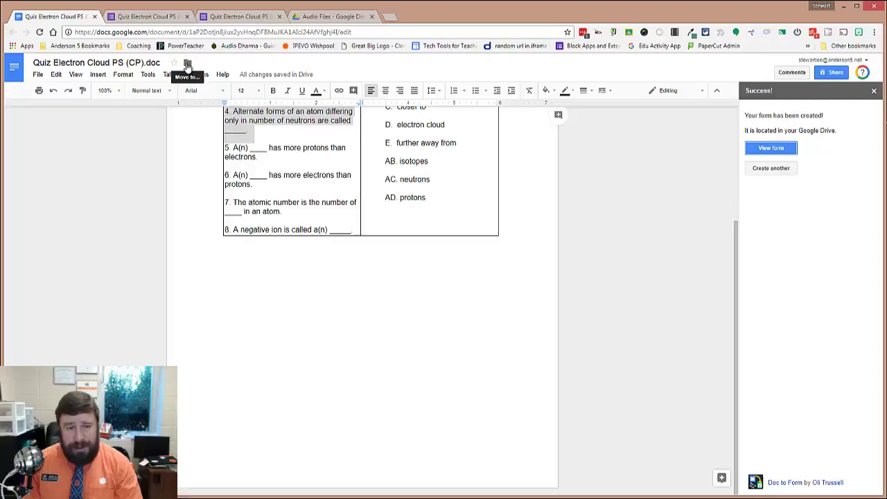
click(123, 20)
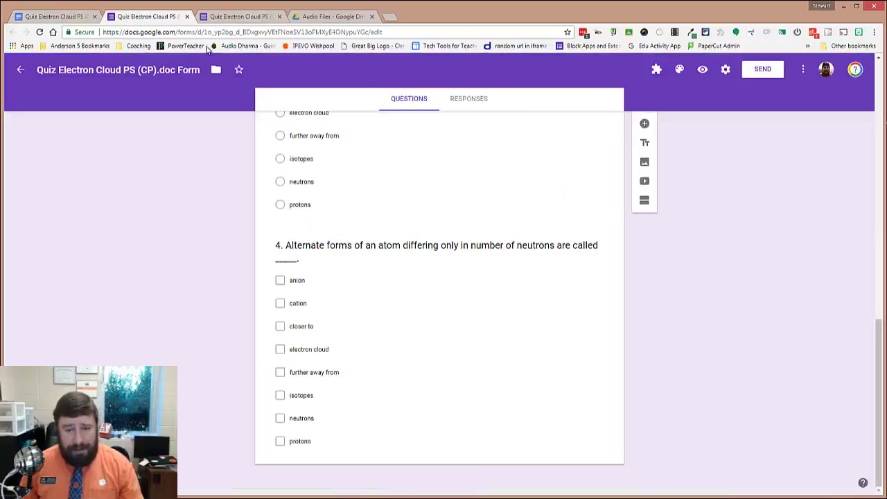
click(460, 99)
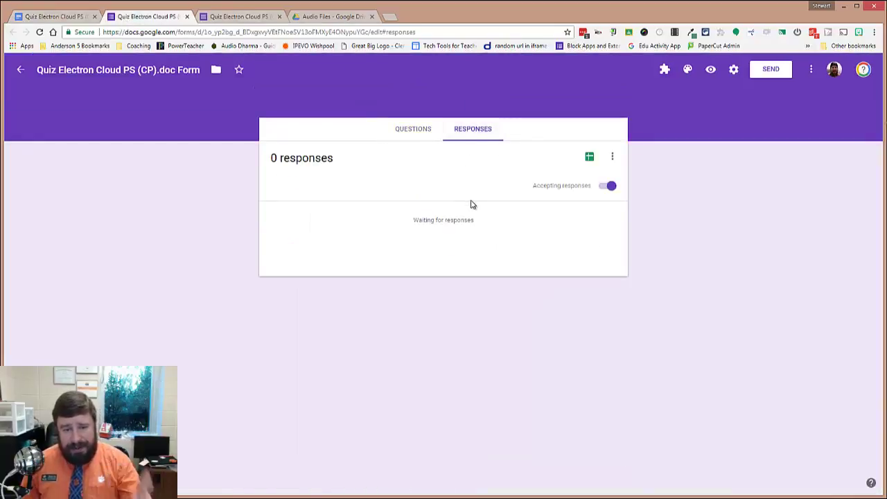